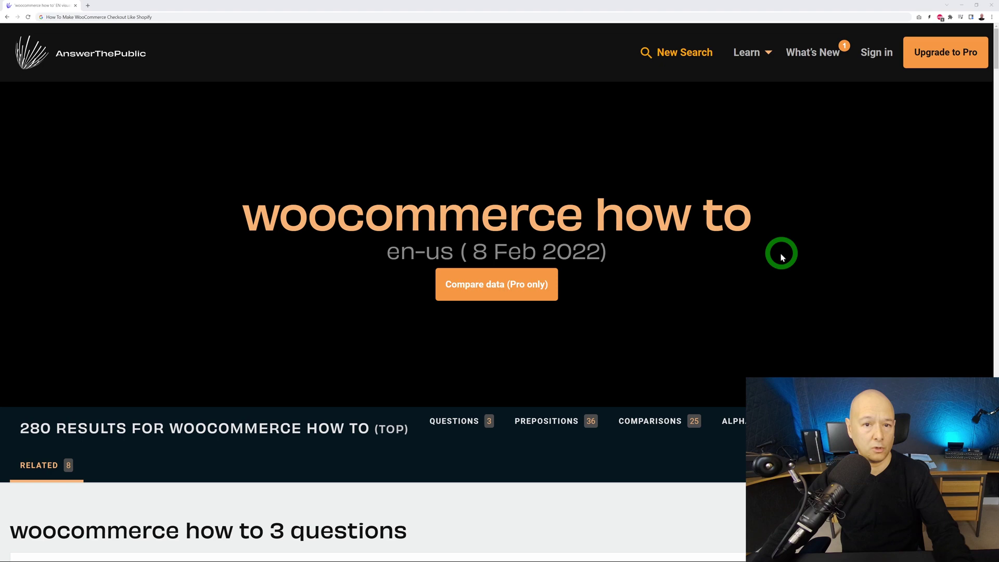
Scroll the Alocasia Regal Shield product page and add the plant to the cart.
scroll(774, 254, down, 6)
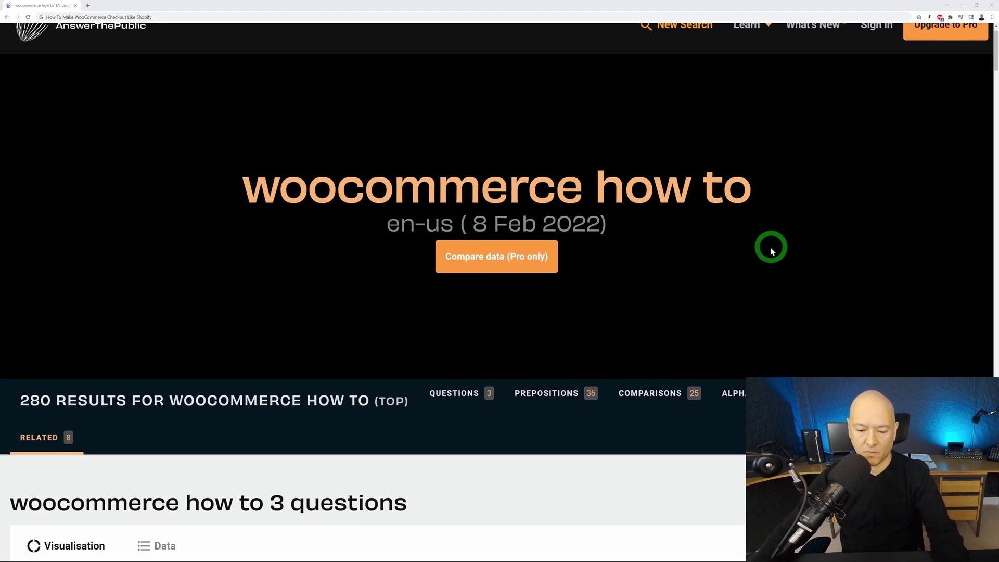
scroll(810, 256, down, 6)
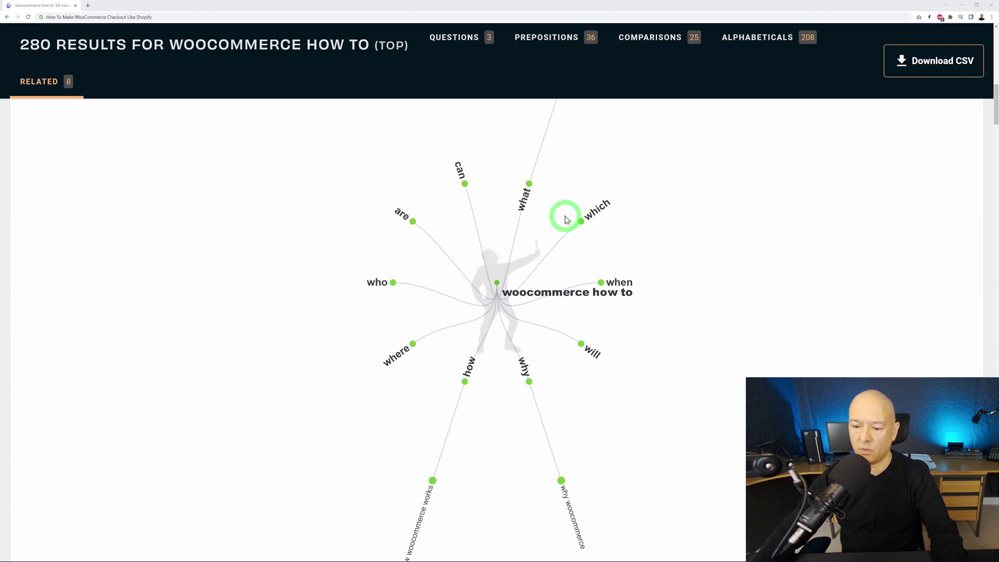
scroll(685, 342, down, 2)
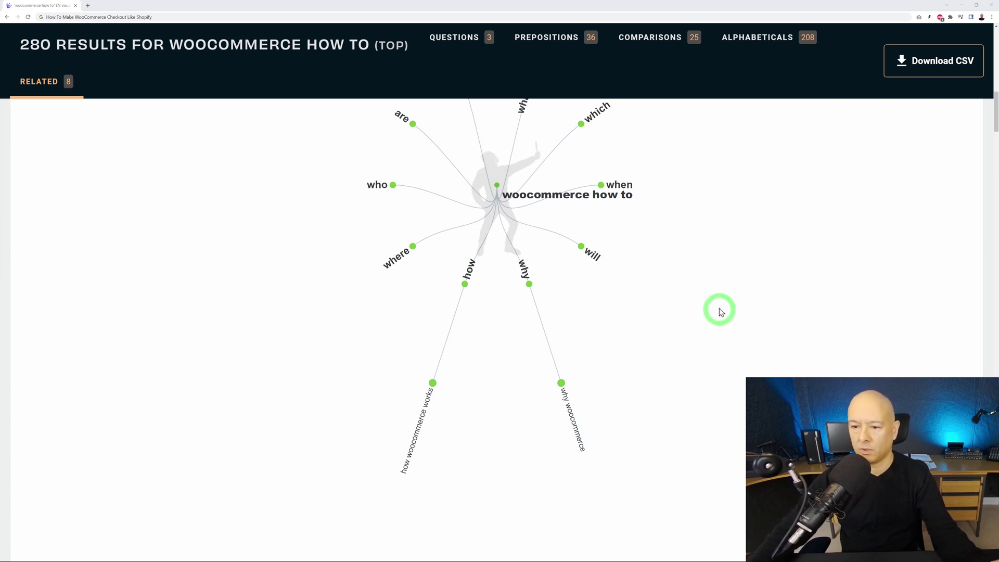
scroll(722, 306, down, 10)
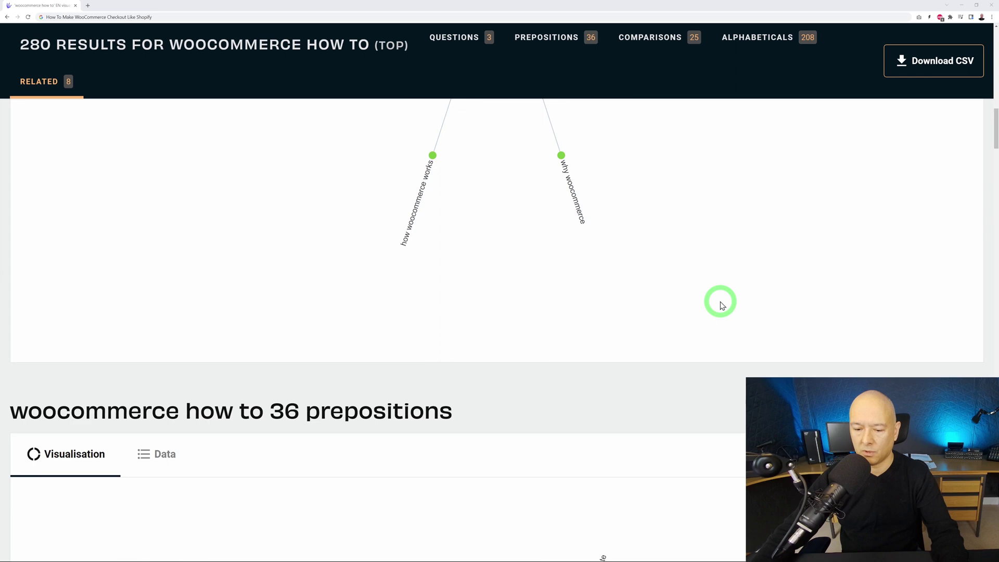
scroll(777, 308, down, 3)
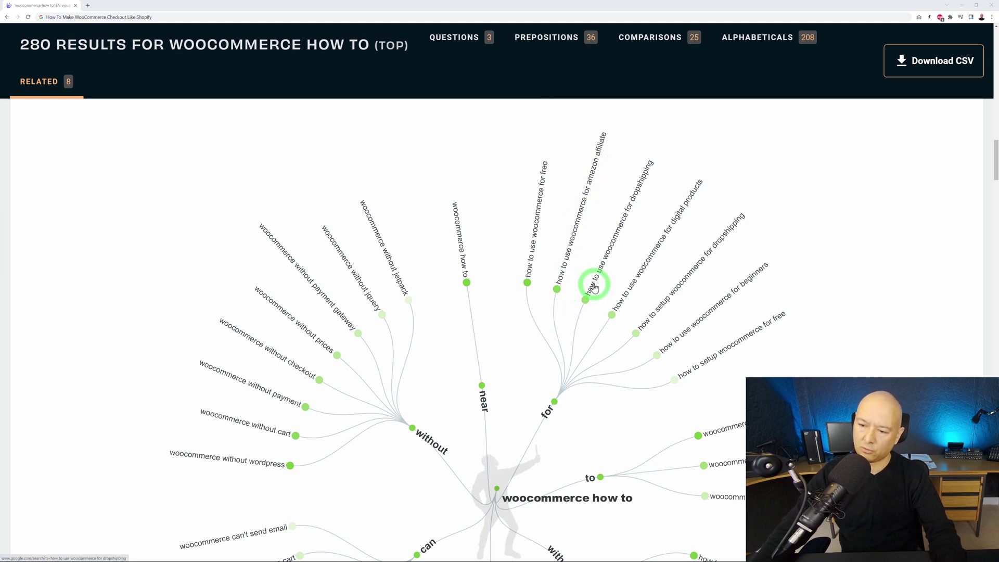
scroll(914, 319, down, 2)
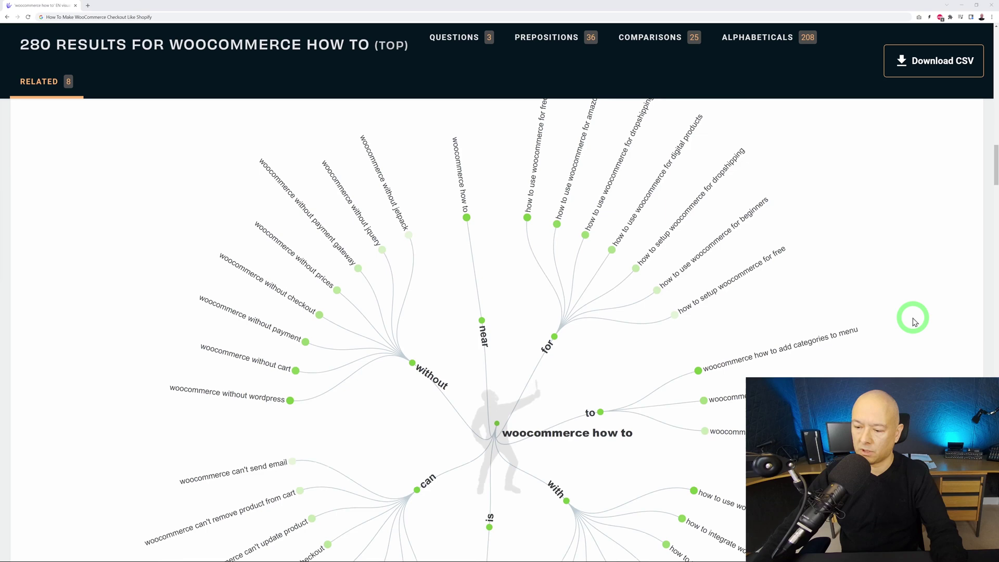
scroll(607, 302, down, 12)
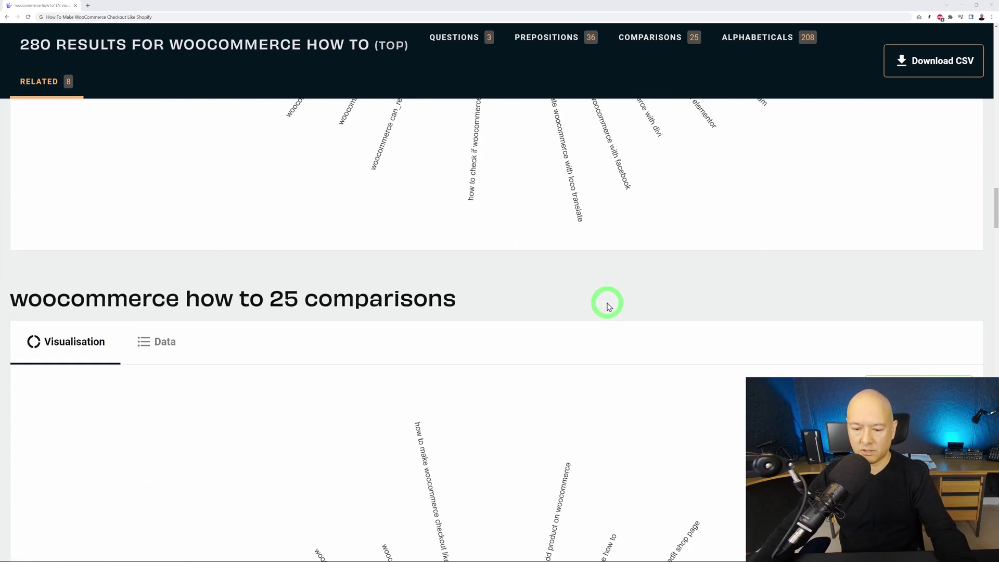
scroll(645, 308, down, 2)
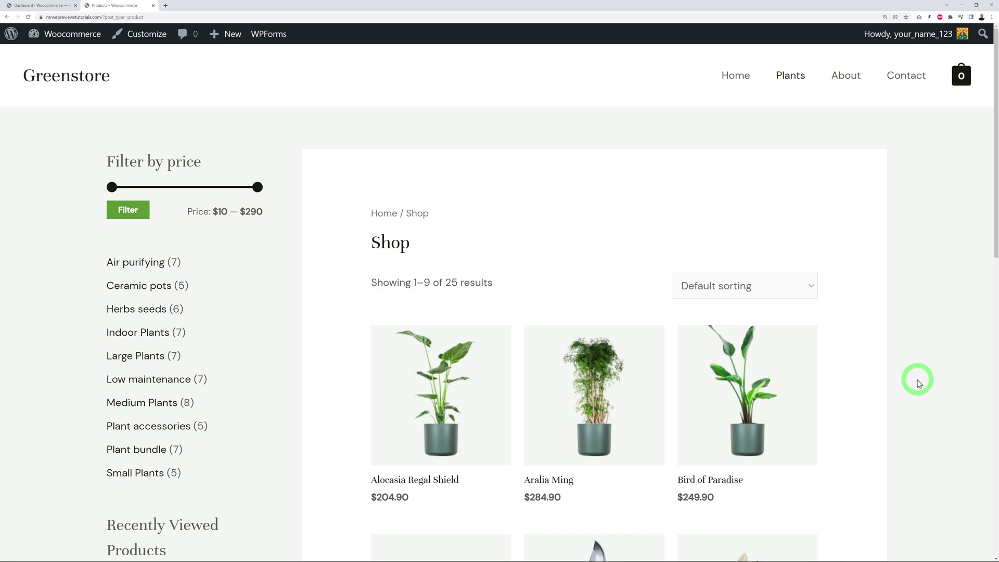
scroll(929, 375, down, 1)
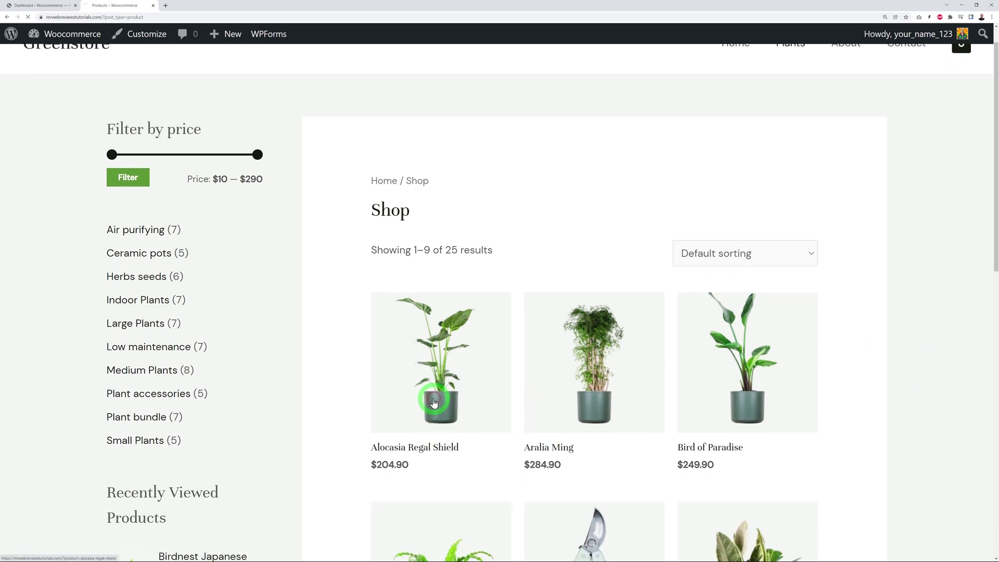
click(669, 434)
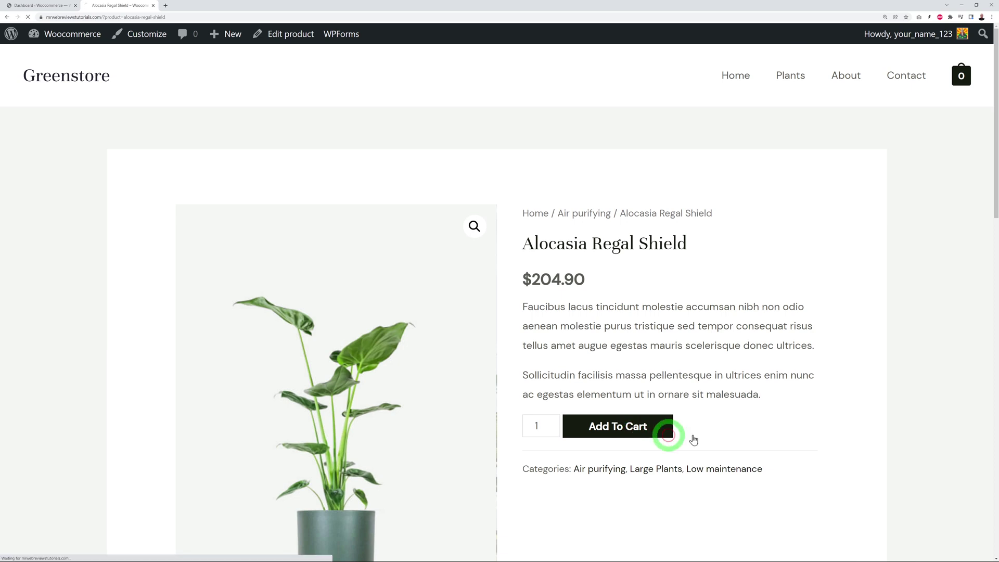
Go from the cart to checkout and scroll through the billing form ($204.90 order).
click(761, 239)
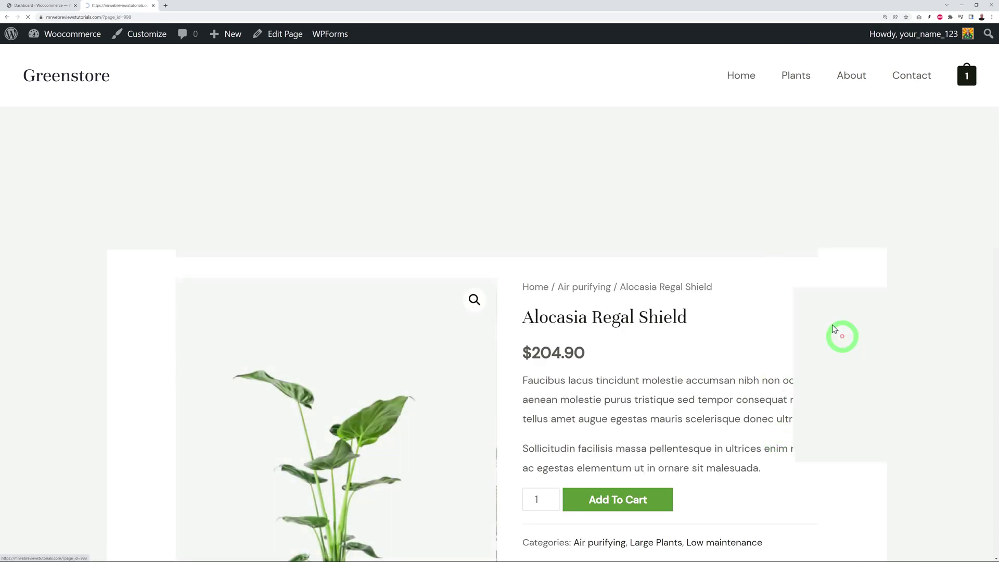
scroll(834, 458, down, 3)
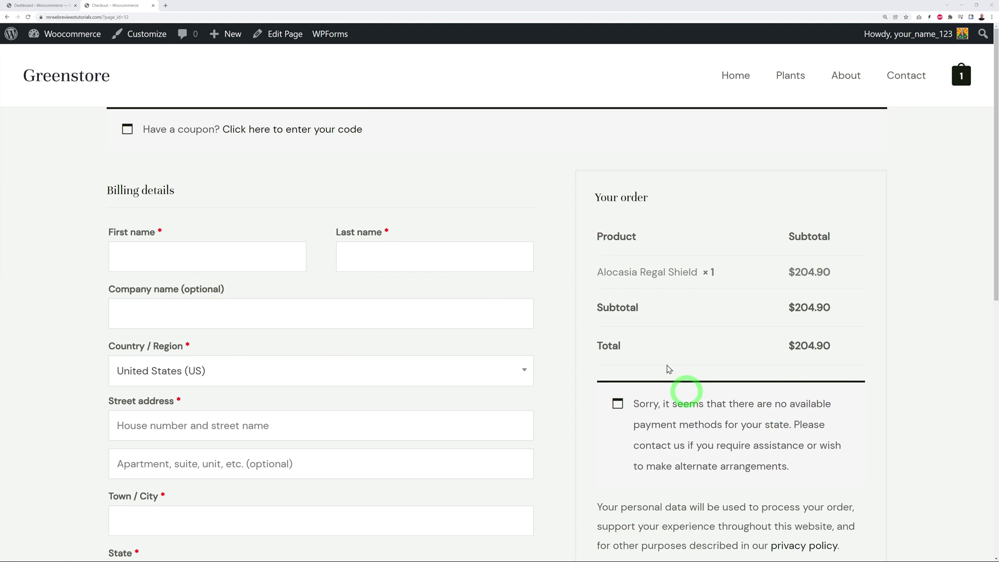
scroll(801, 293, down, 1)
scroll(774, 392, down, 3)
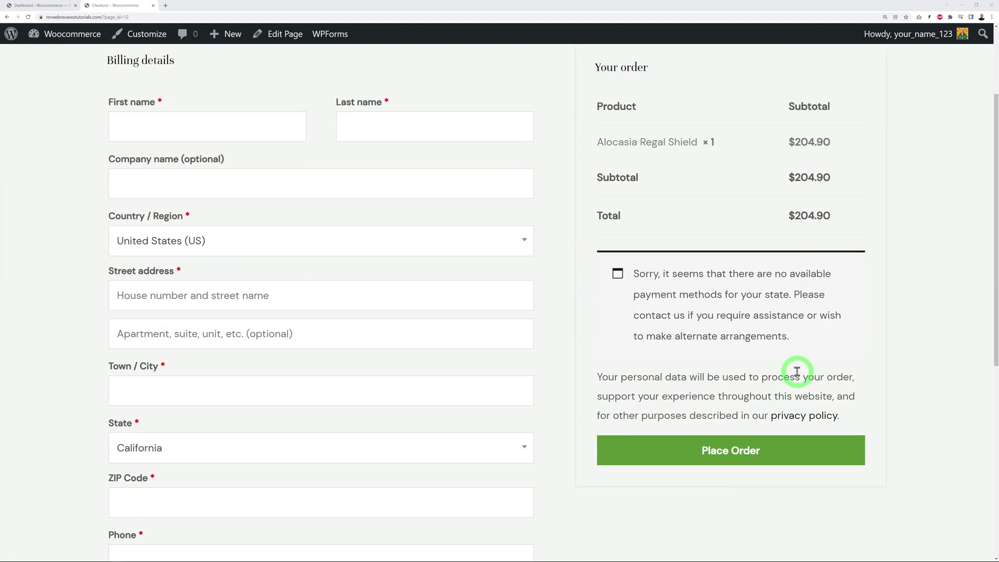
scroll(753, 413, down, 3)
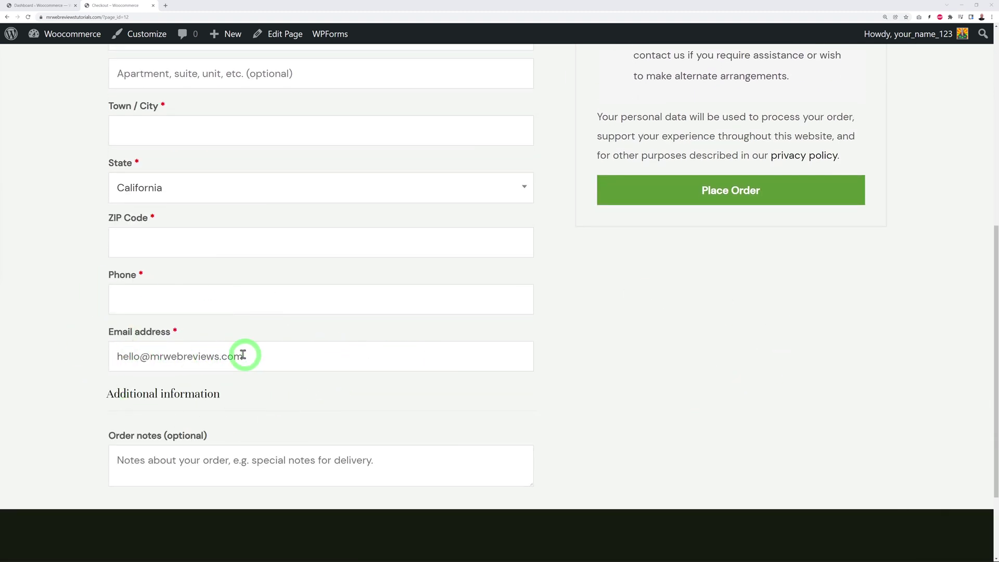
scroll(541, 362, up, 2)
scroll(545, 364, up, 2)
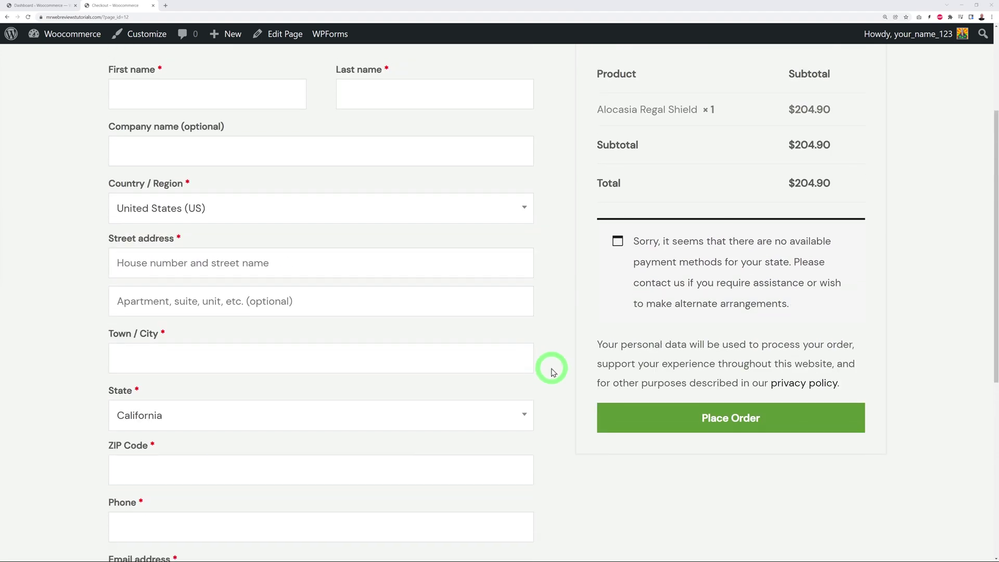
scroll(562, 366, up, 1)
scroll(571, 353, up, 2)
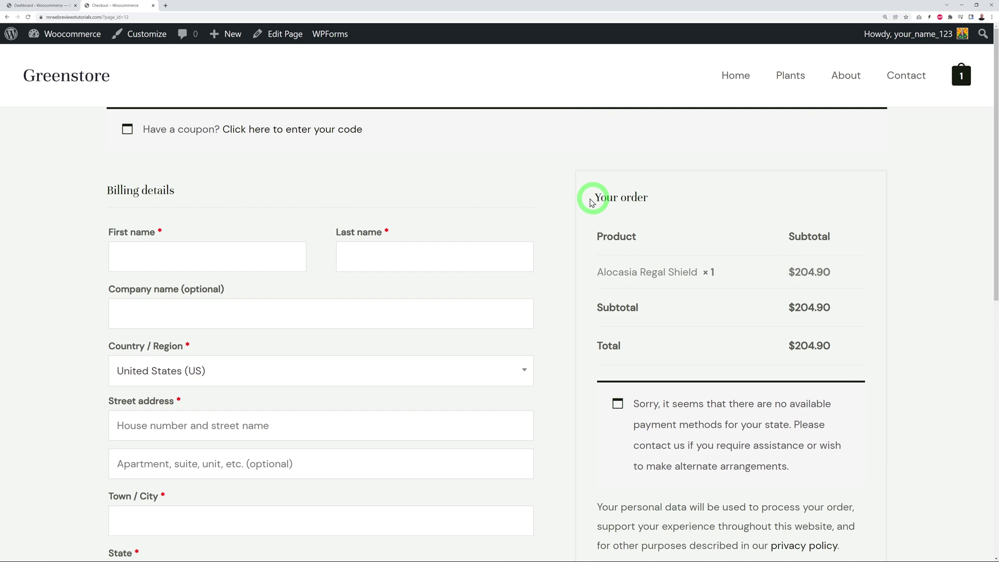
Search Add New plugins for 'Woolentor', install and activate it, then view its Modules list.
click(42, 6)
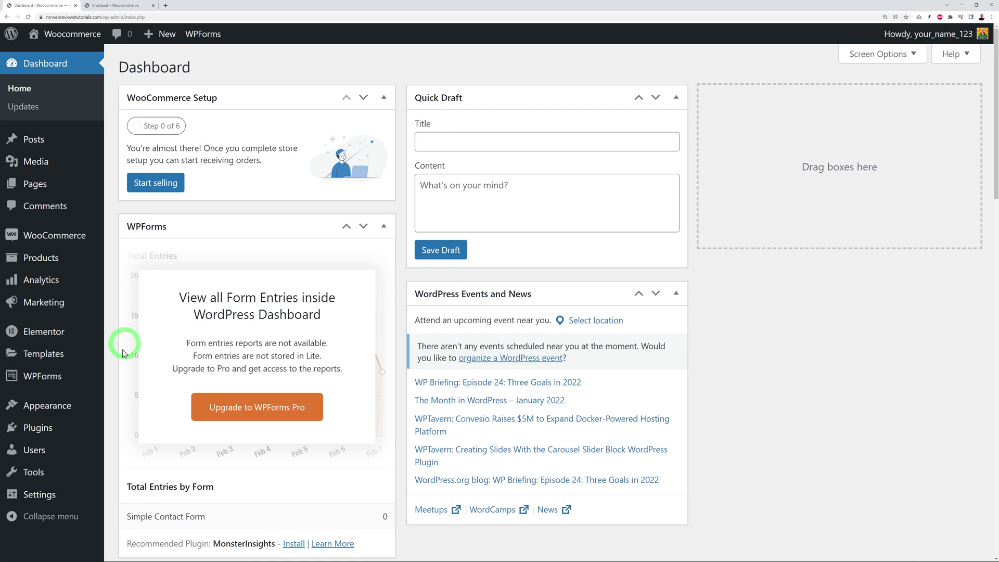
mouse_move(50, 430)
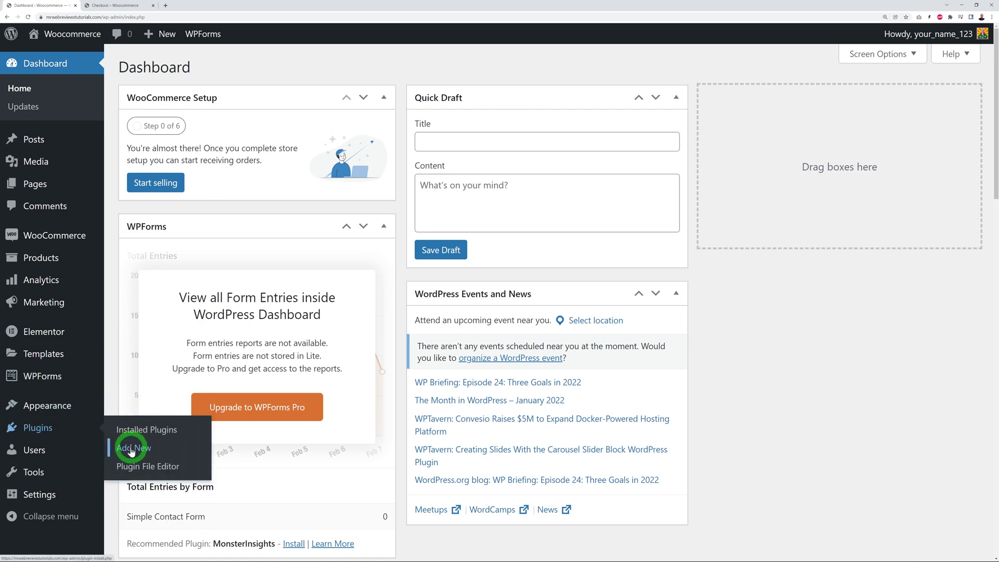
click(134, 449)
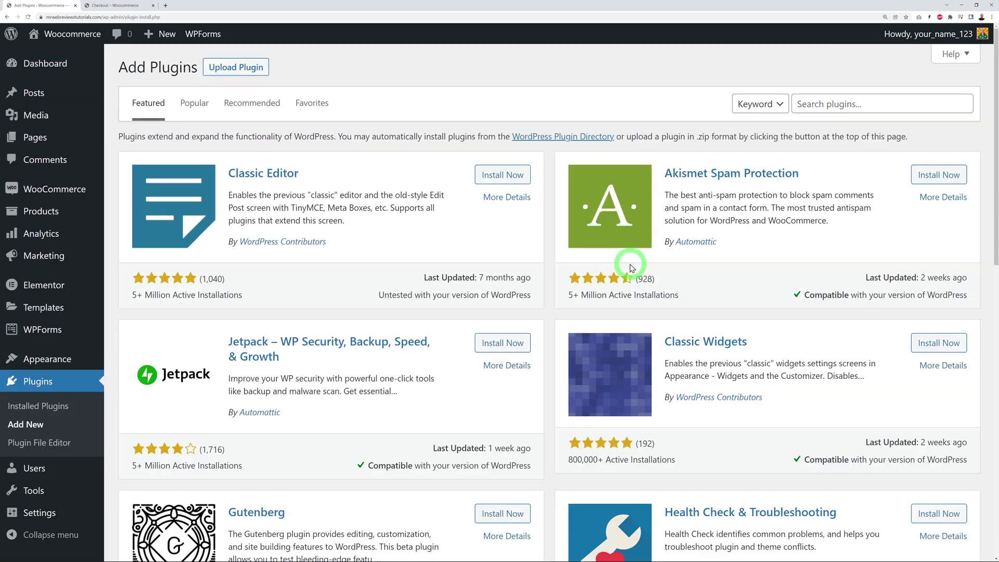
click(835, 107)
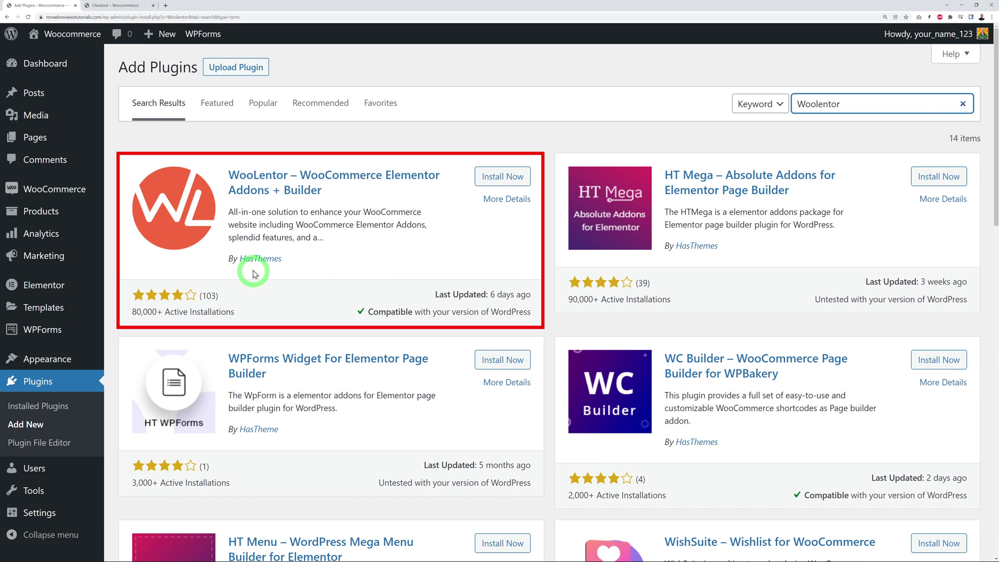
click(503, 179)
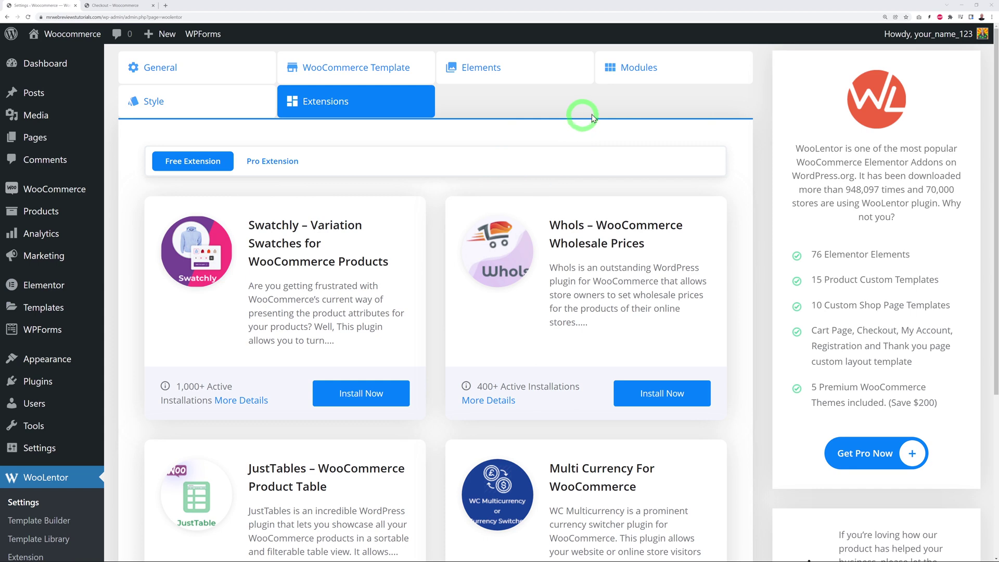
click(647, 75)
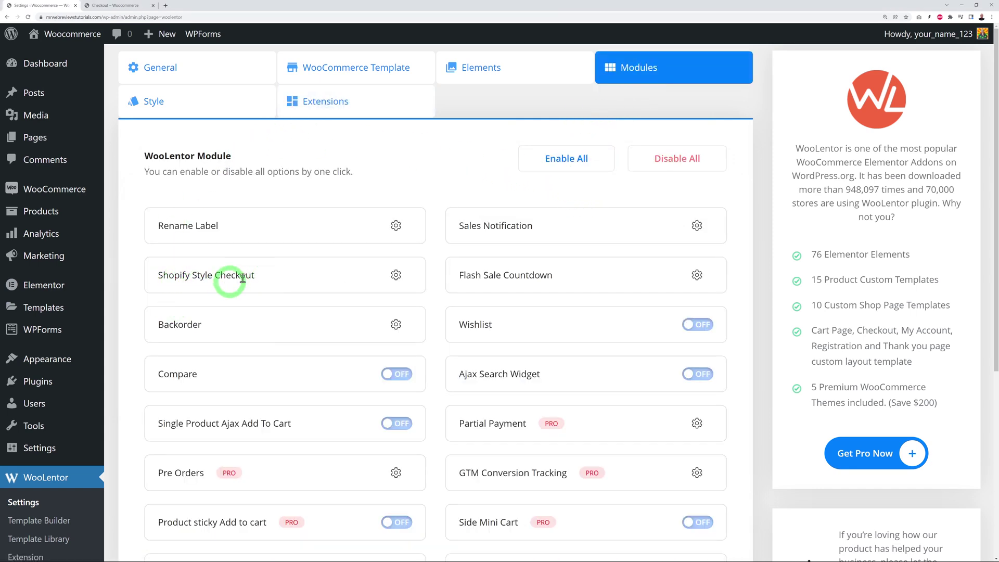
Switch the Shopify Style Checkout module's Enable/Disable toggle on and save changes.
click(397, 276)
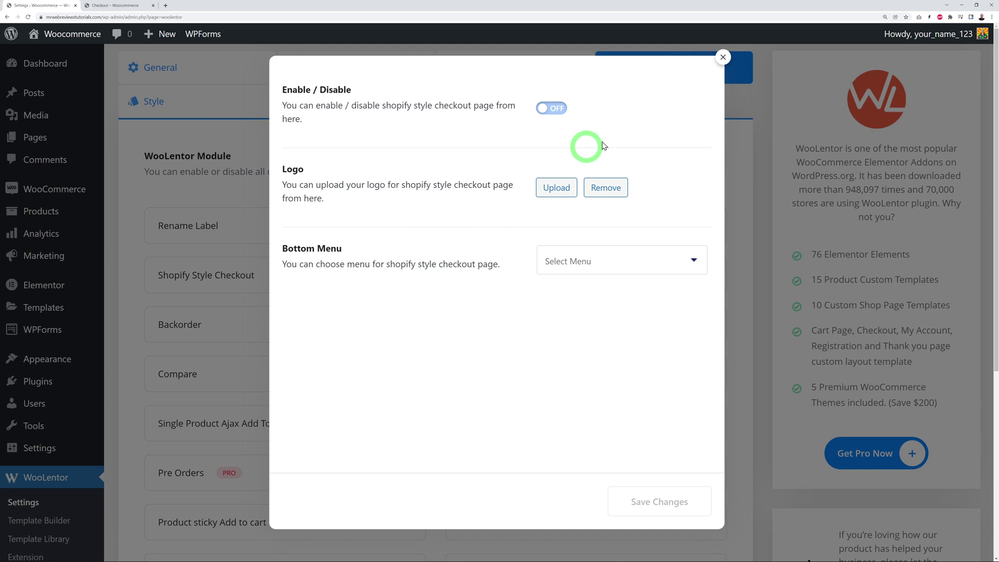
click(544, 119)
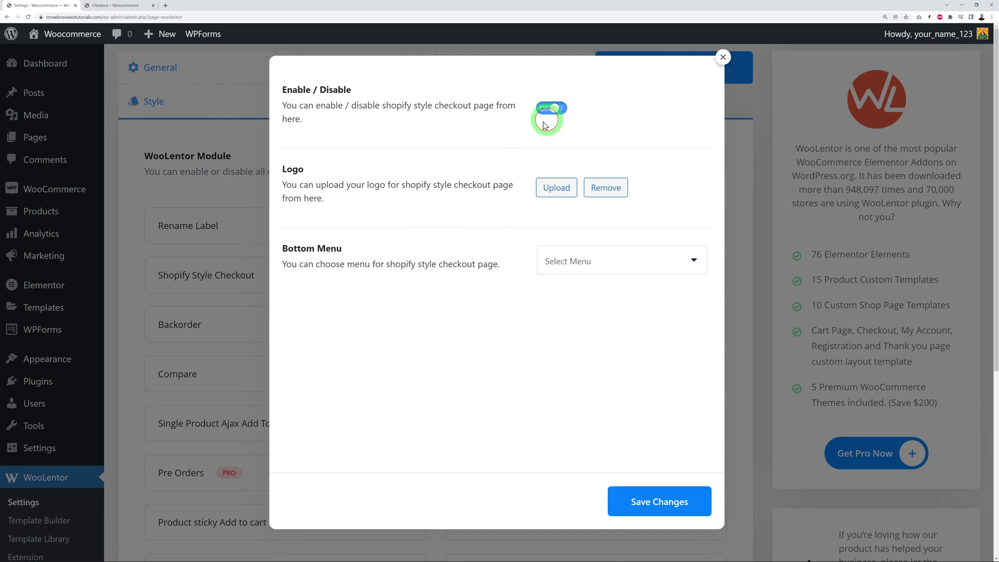
click(687, 504)
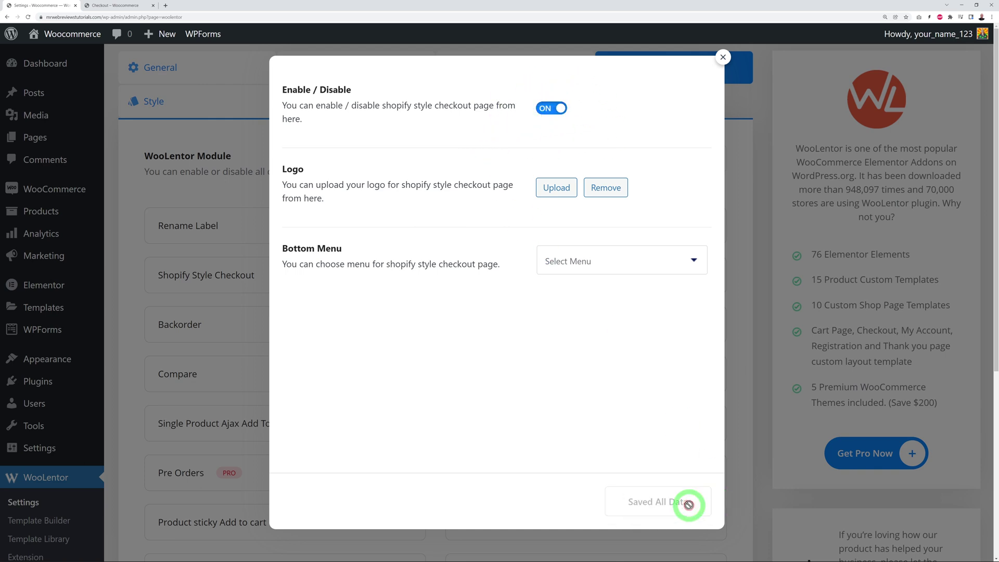
Reload the storefront checkout and scroll through the Shopify-style multi-step layout with order summary.
click(130, 6)
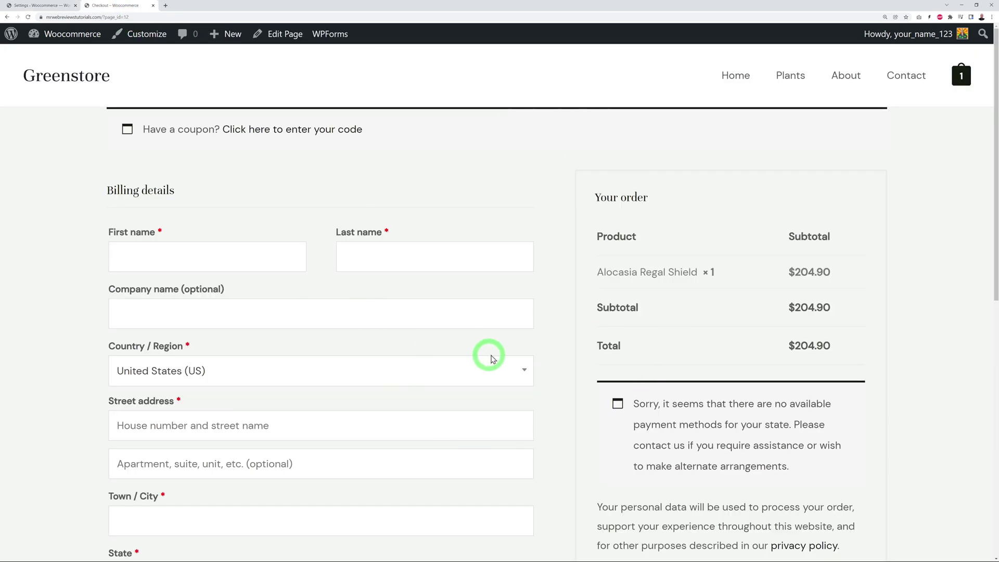
click(28, 17)
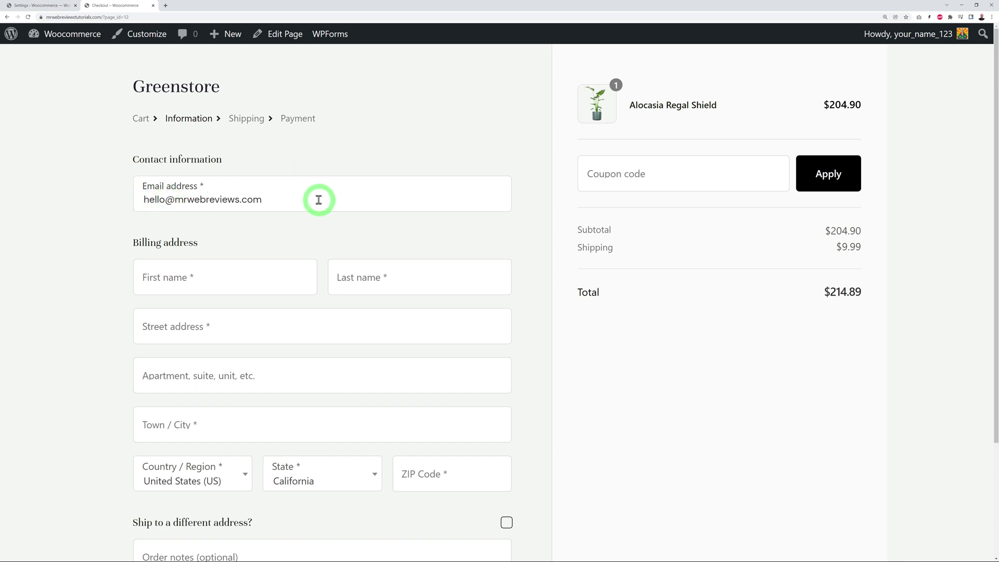
scroll(562, 315, down, 1)
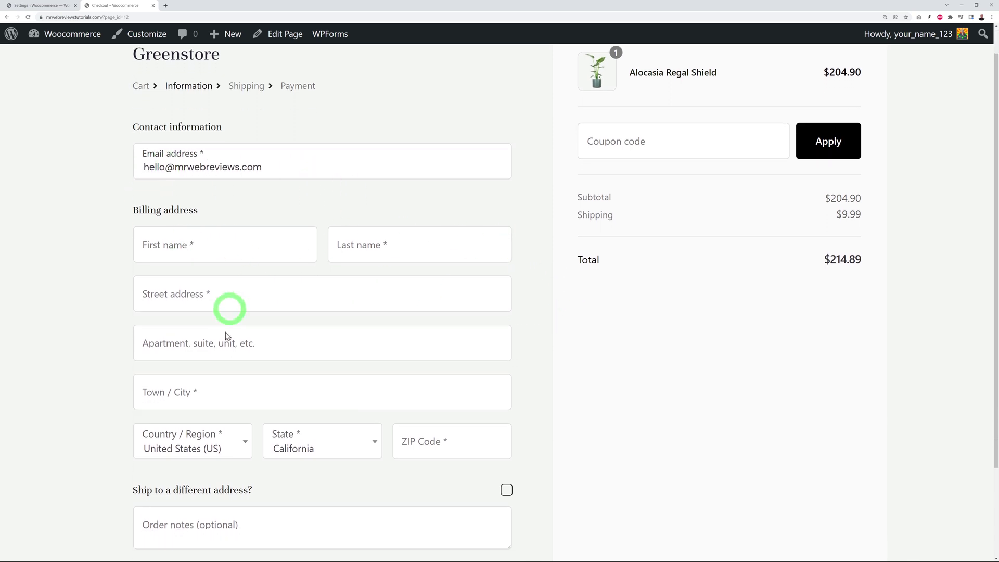
scroll(527, 410, down, 3)
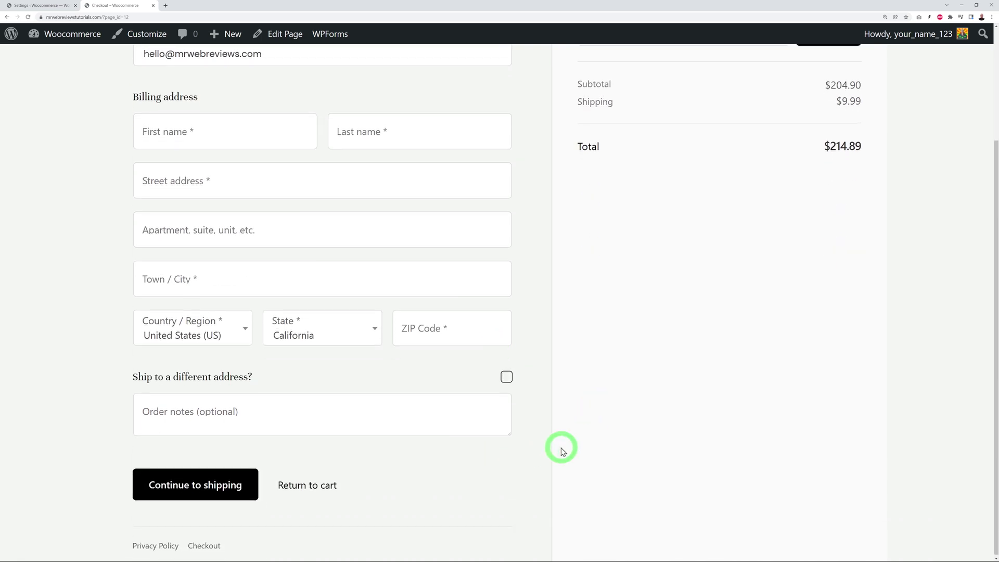
scroll(562, 450, up, 4)
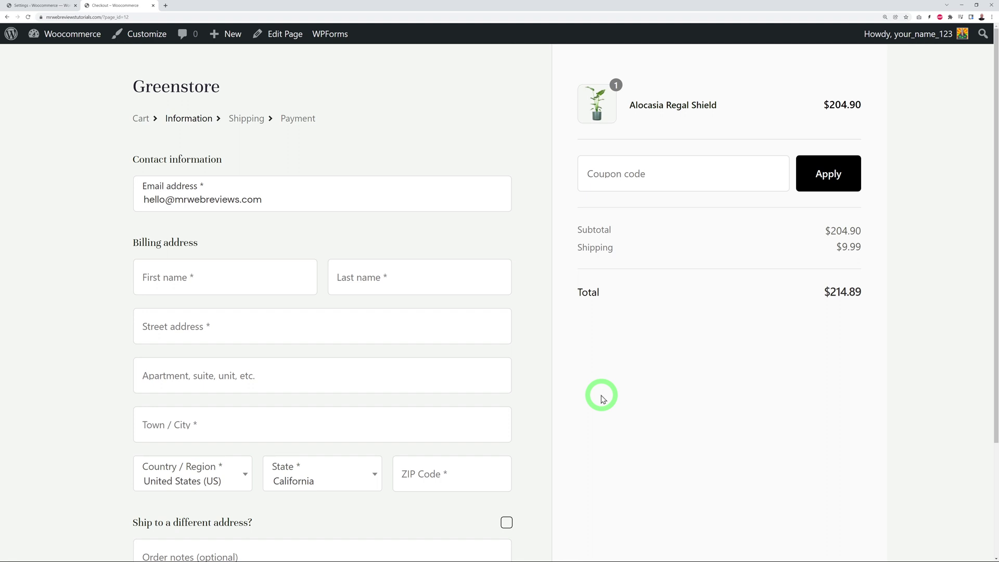
scroll(602, 397, down, 3)
scroll(605, 383, up, 3)
Install and activate the 'woocommerce blocks' plugin, then list all 9 site pages.
click(34, 6)
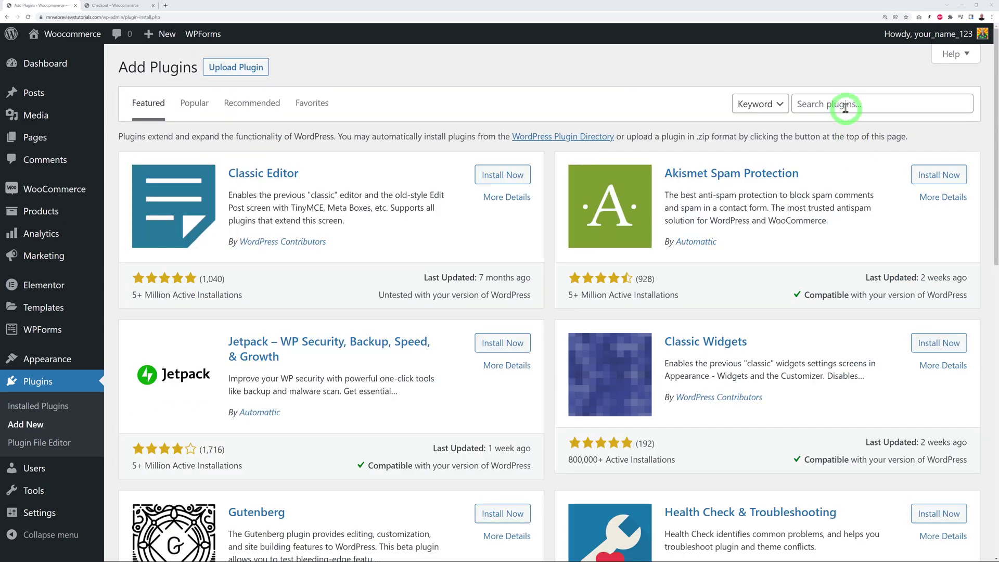
click(843, 104)
text(woocommerce blocks)
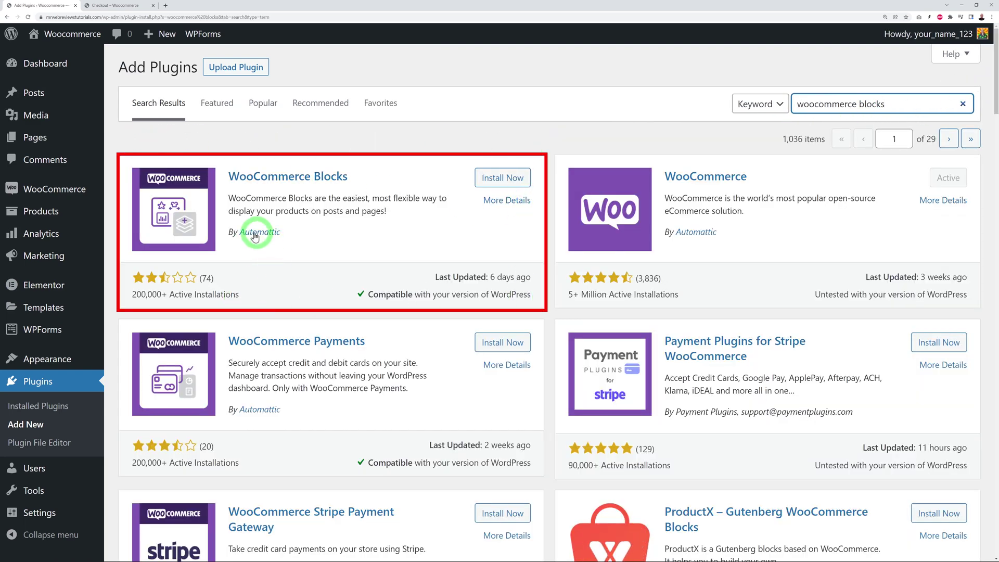
click(479, 179)
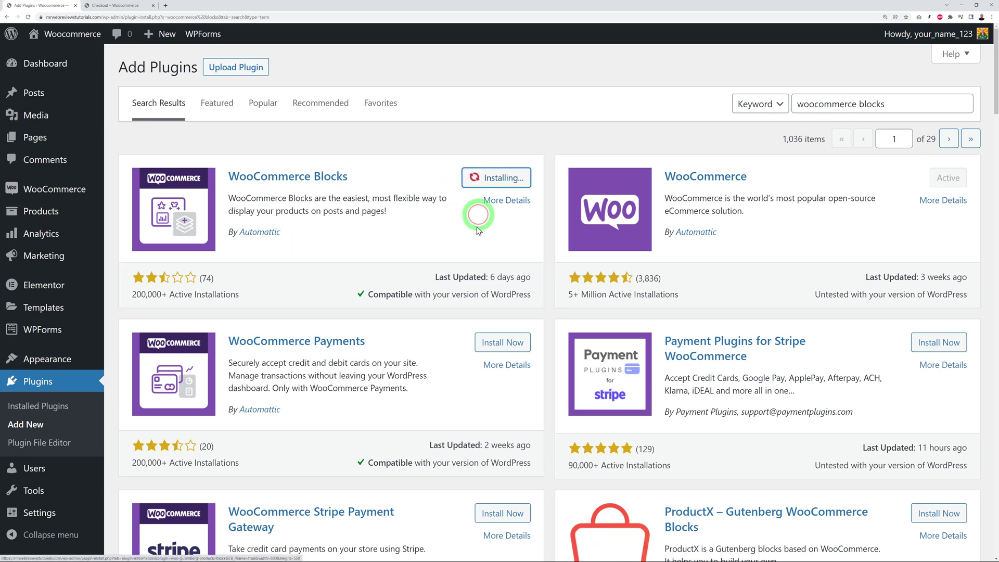
click(505, 186)
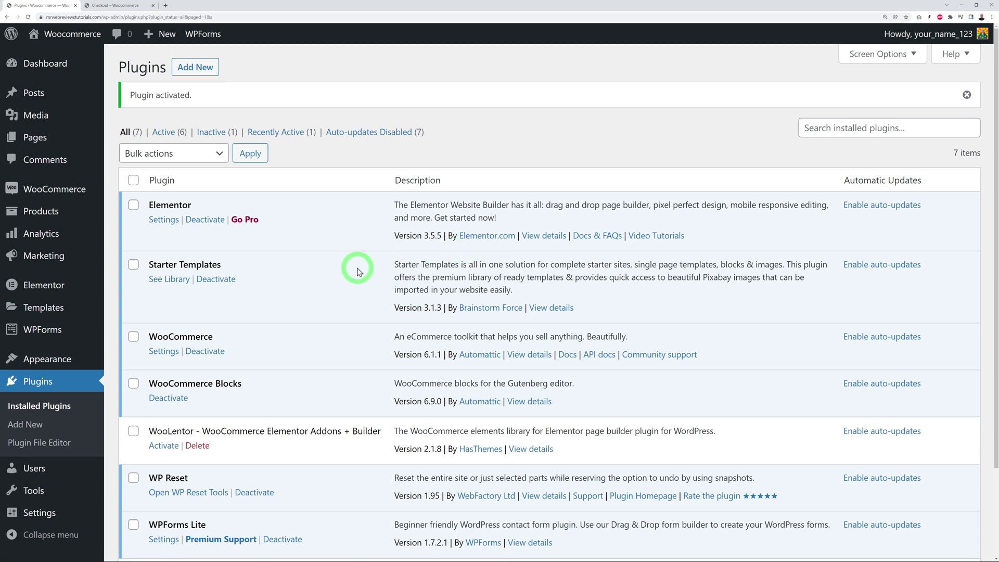
click(45, 144)
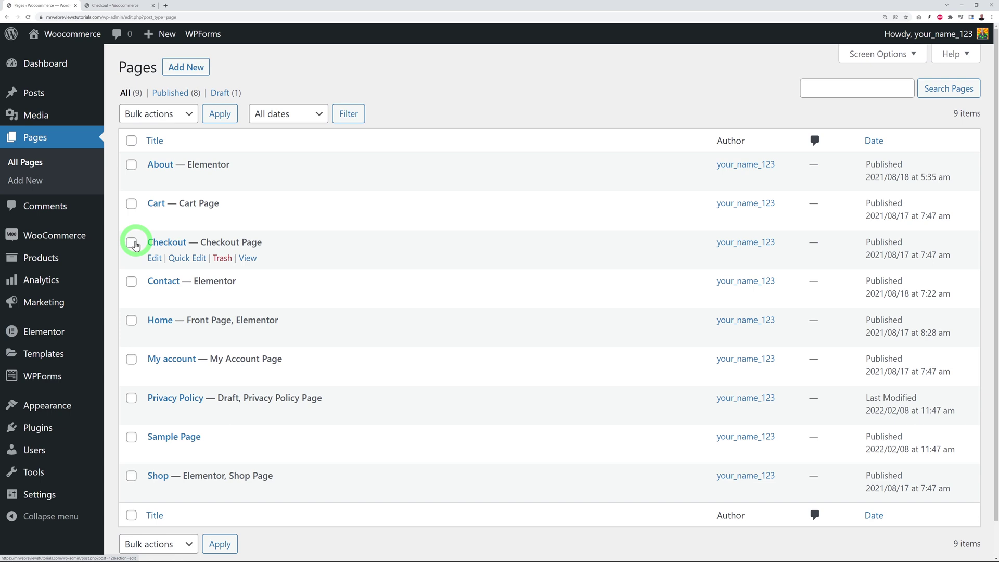
Edit the Checkout page and remove its [woocommerce_checkout] shortcode block, leaving only the title.
click(154, 259)
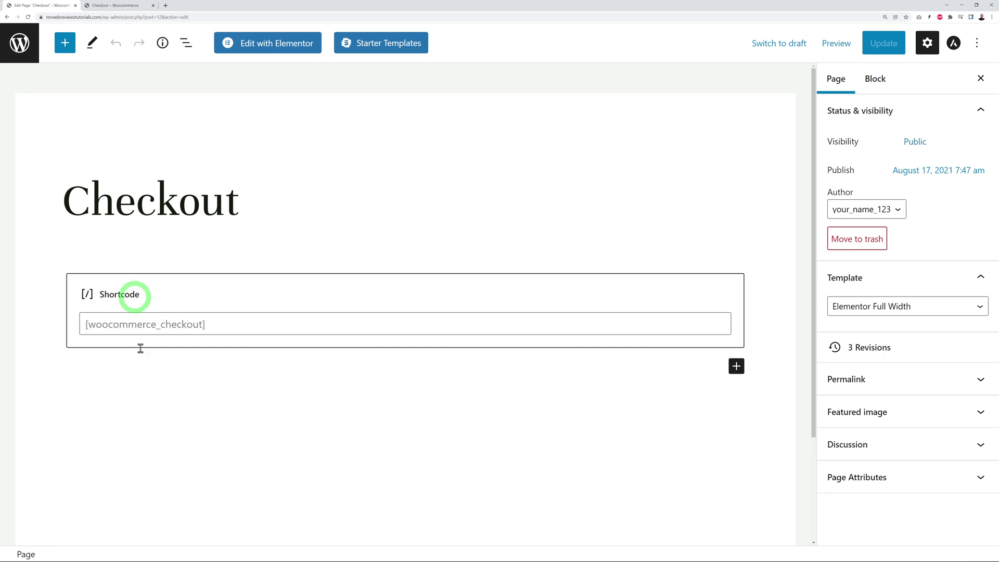
click(147, 343)
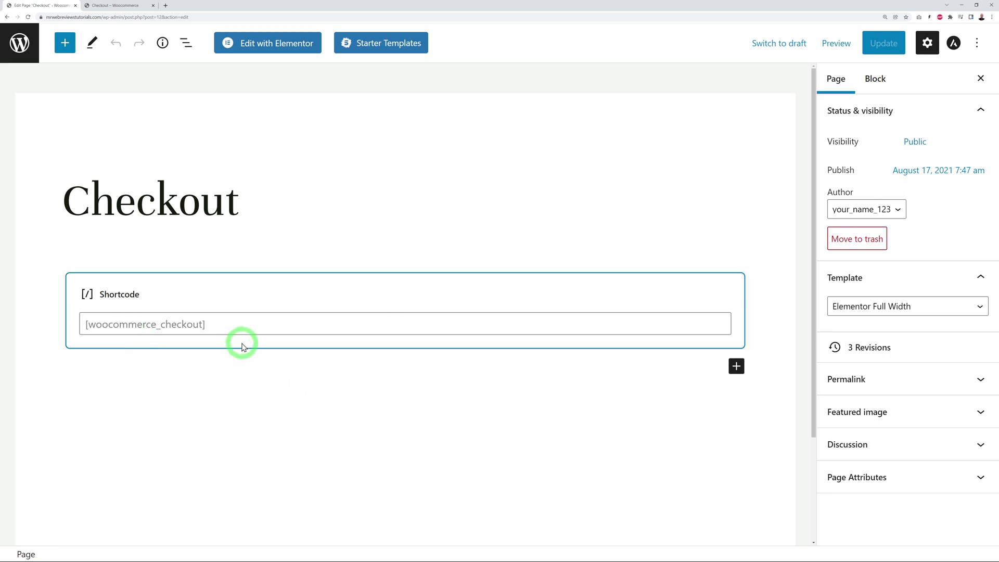
click(496, 295)
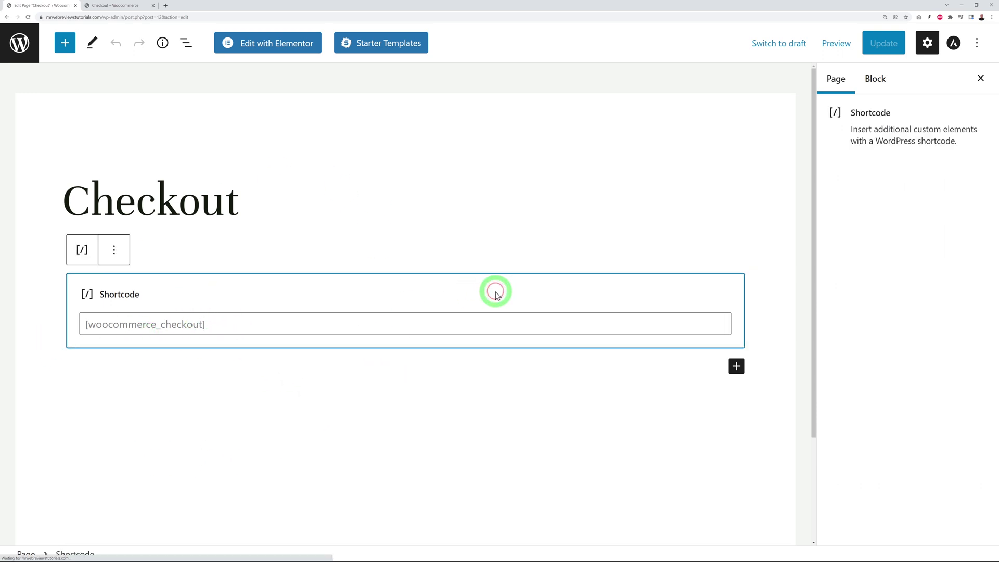
click(117, 251)
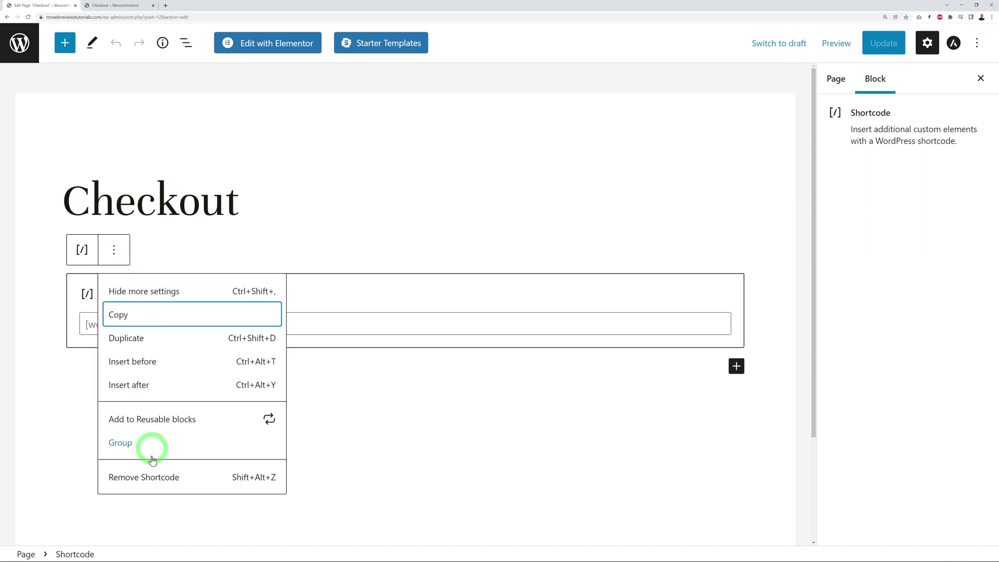
click(156, 478)
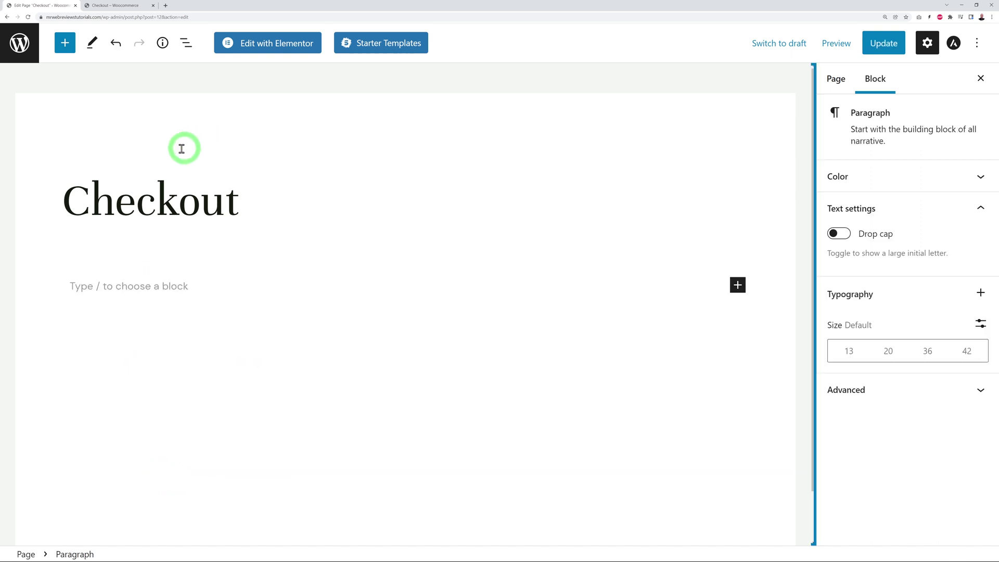
click(69, 51)
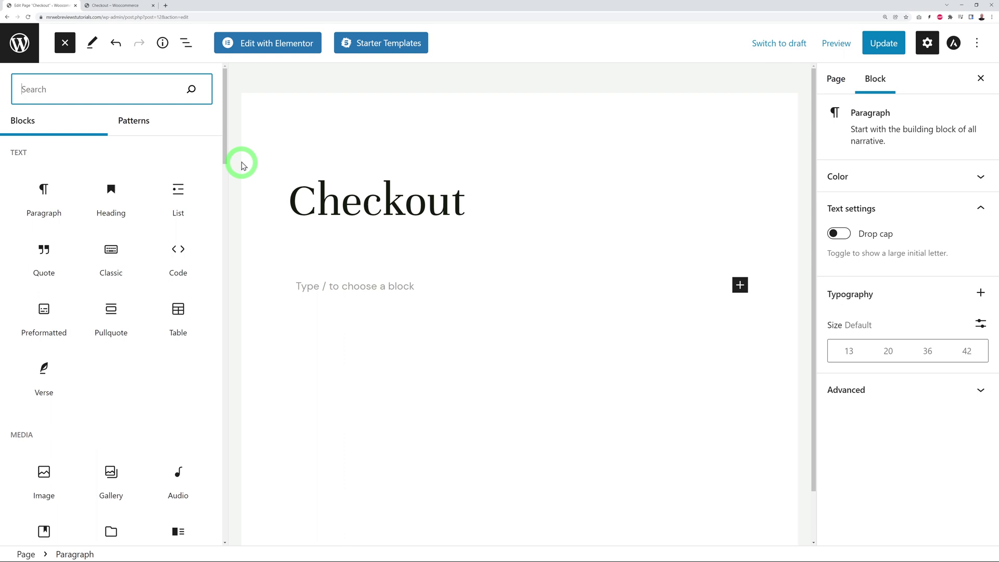
drag(226, 136, 225, 520)
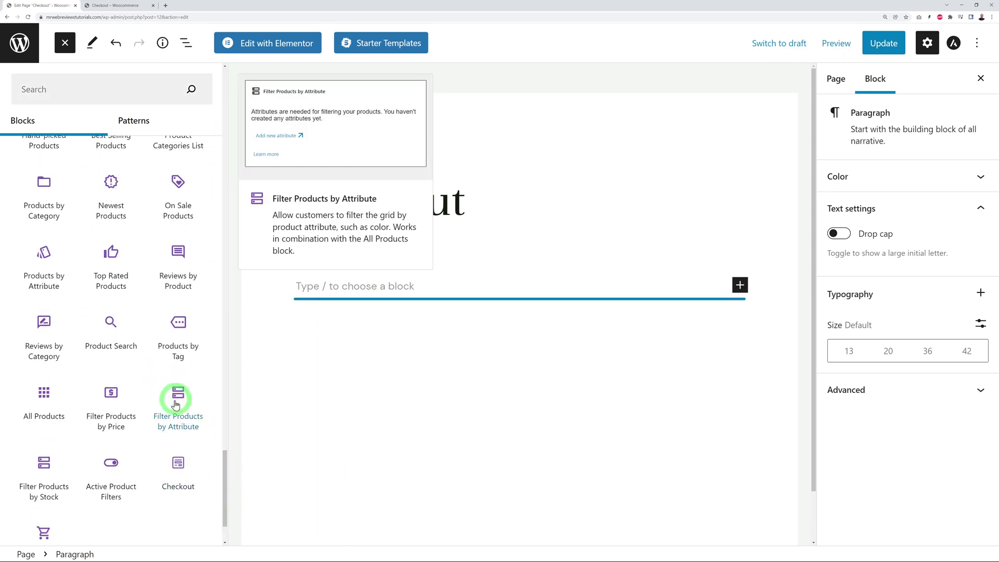
scroll(196, 453, down, 2)
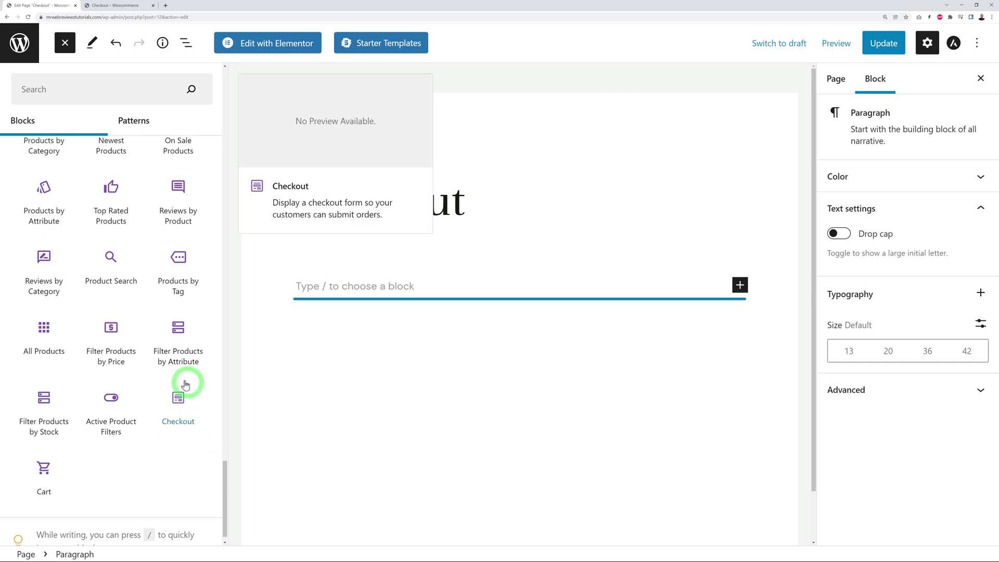
drag(176, 401, 419, 323)
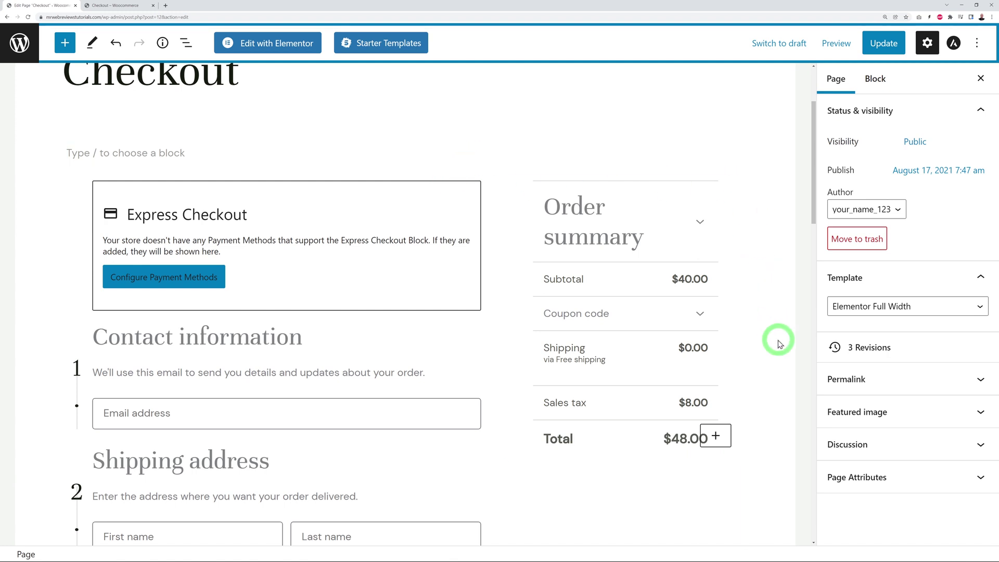
scroll(771, 334, down, 2)
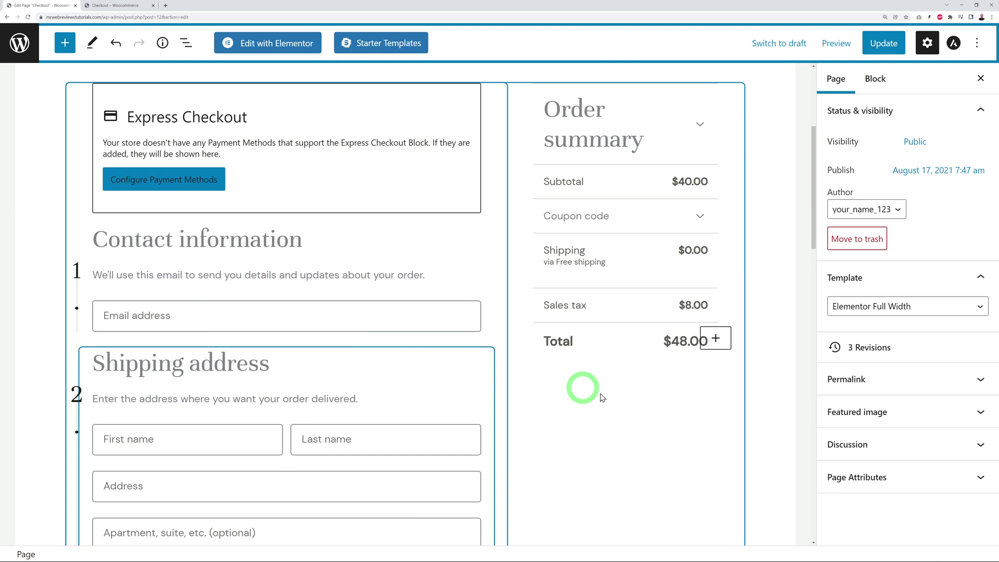
scroll(598, 394, down, 3)
scroll(614, 362, down, 6)
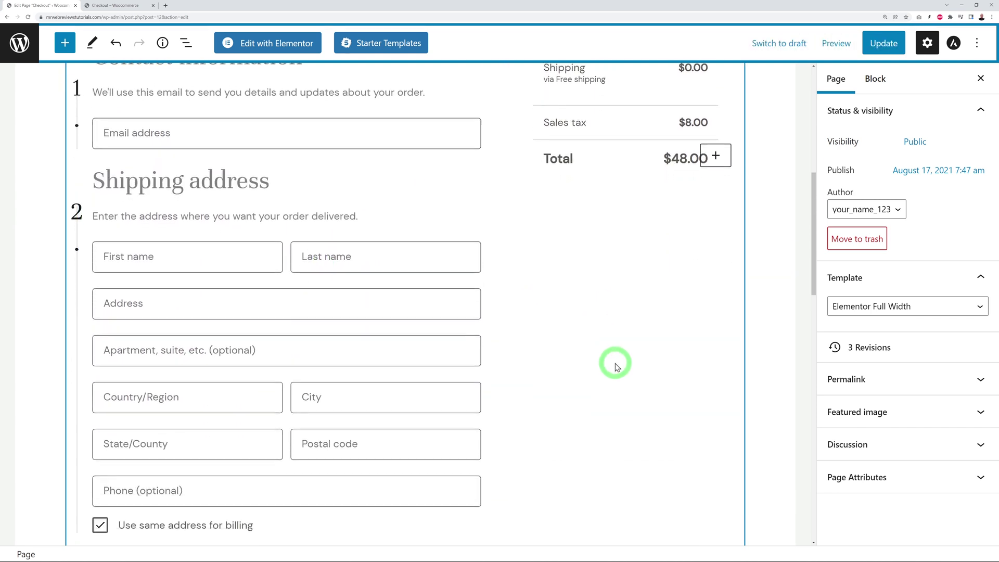
scroll(364, 360, down, 1)
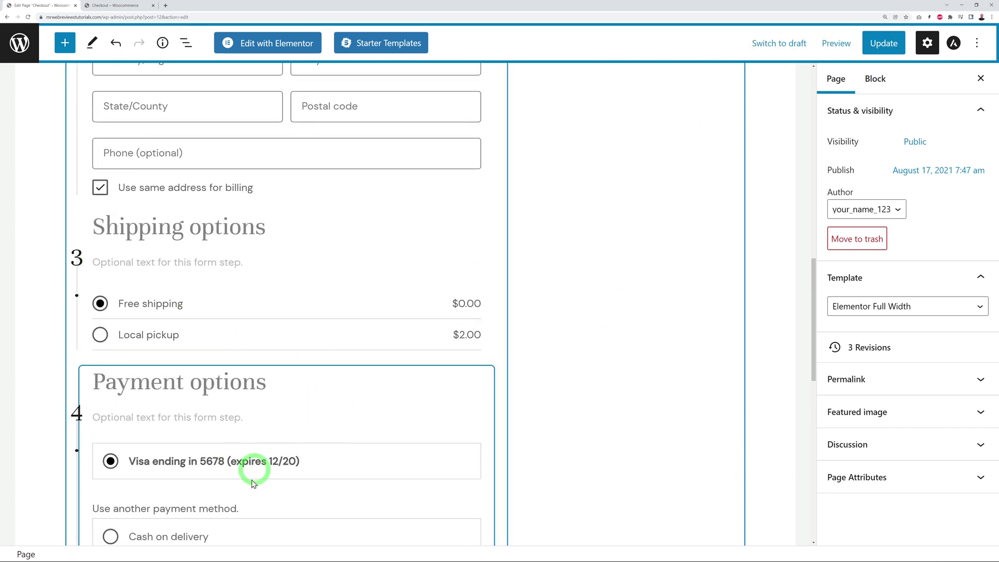
scroll(528, 442, up, 6)
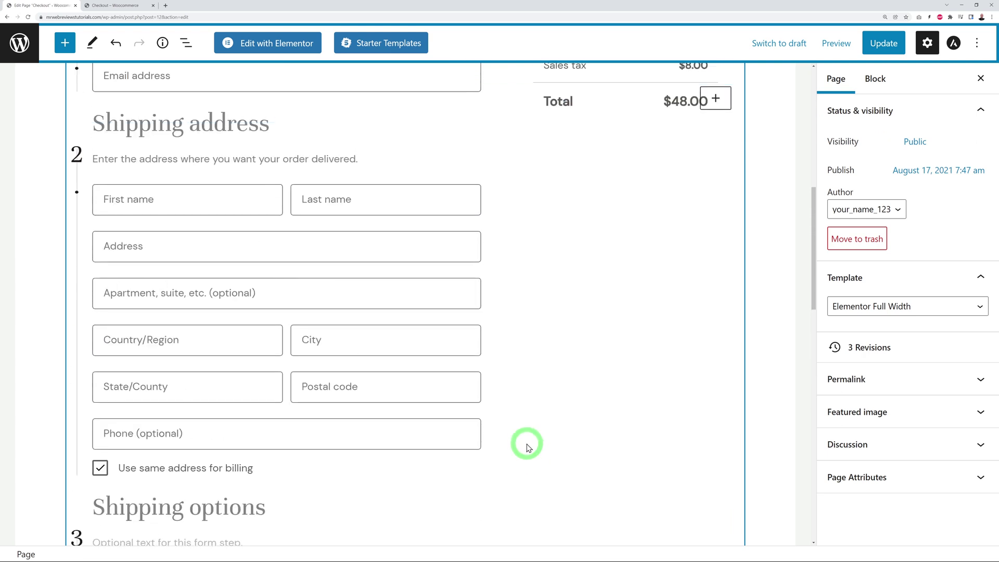
scroll(586, 415, up, 7)
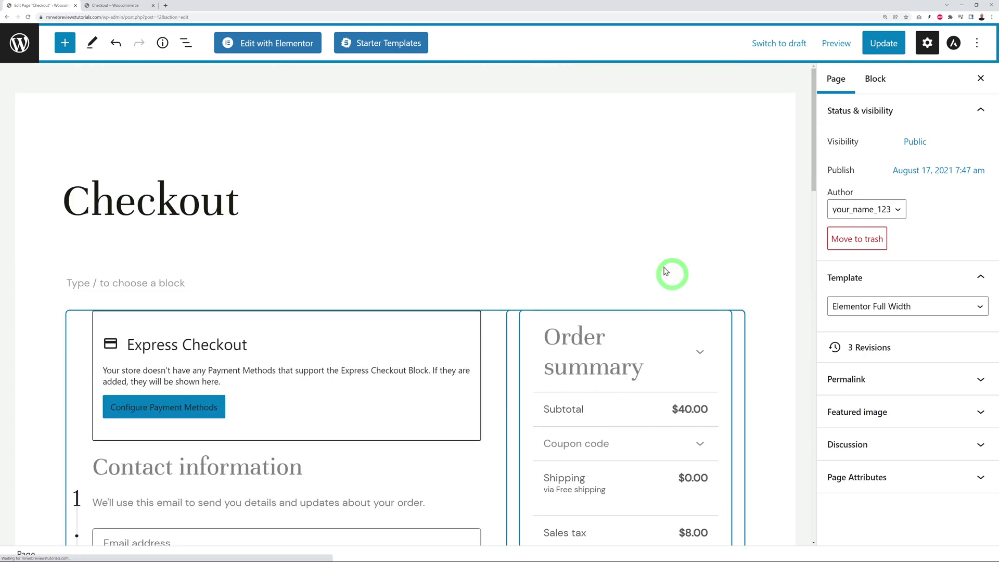
scroll(635, 424, down, 3)
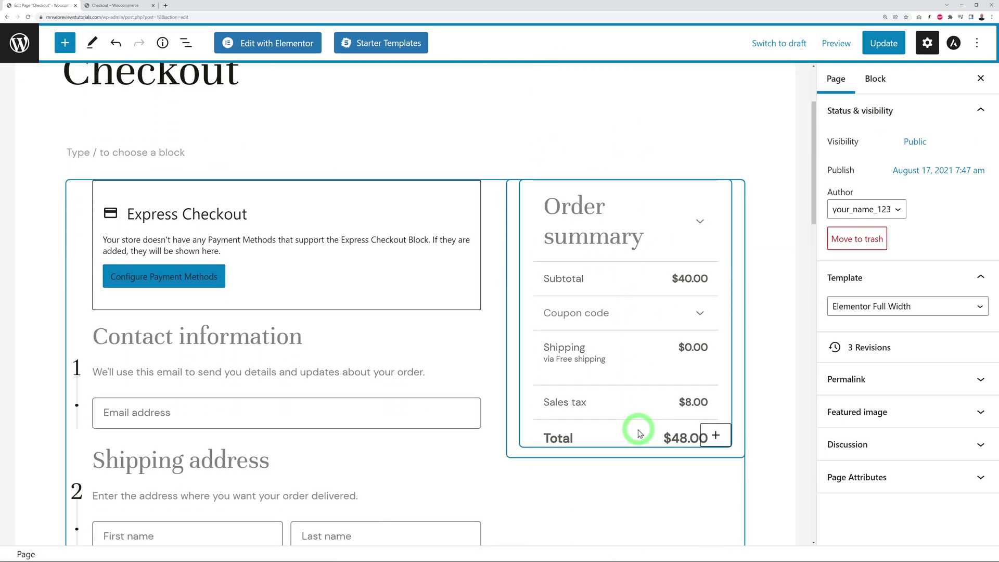
scroll(634, 423, down, 4)
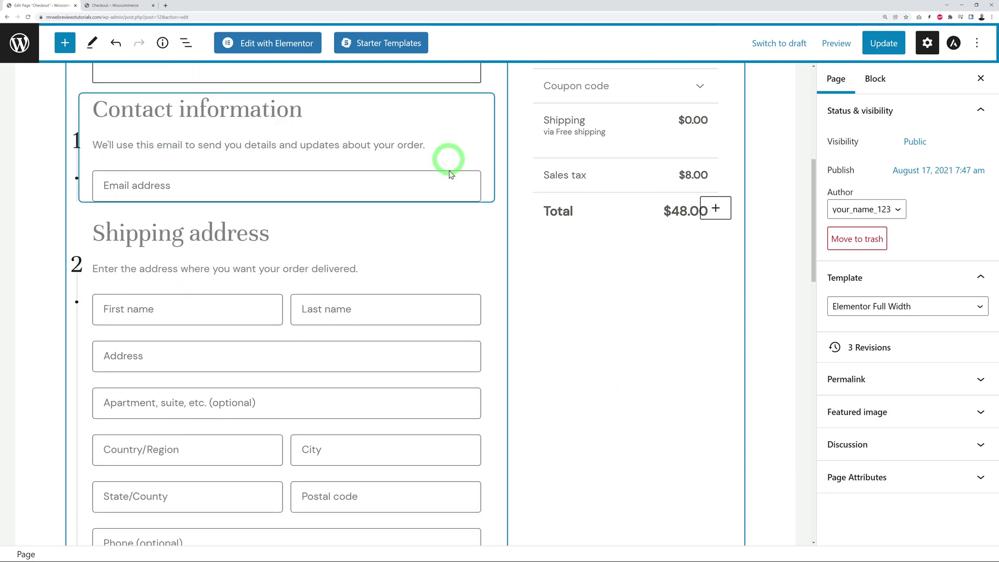
Select the Shipping address block and hide the Apartment, suite and Phone fields.
click(476, 140)
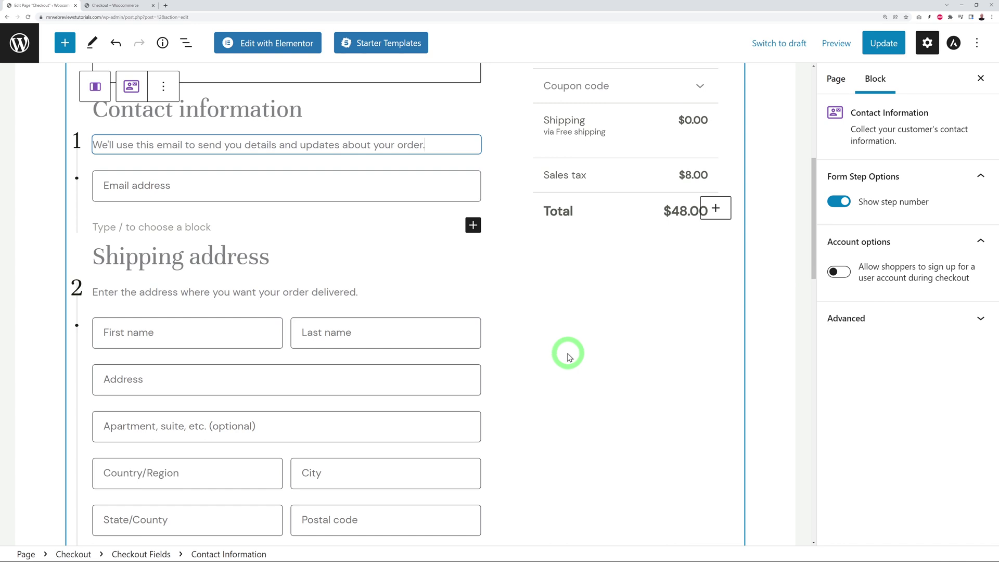
scroll(569, 357, down, 3)
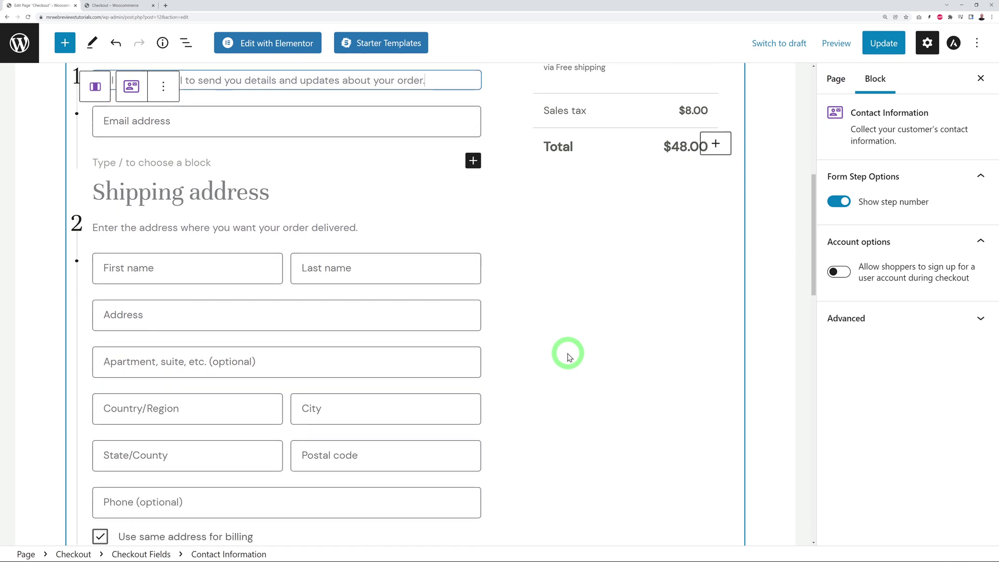
click(386, 181)
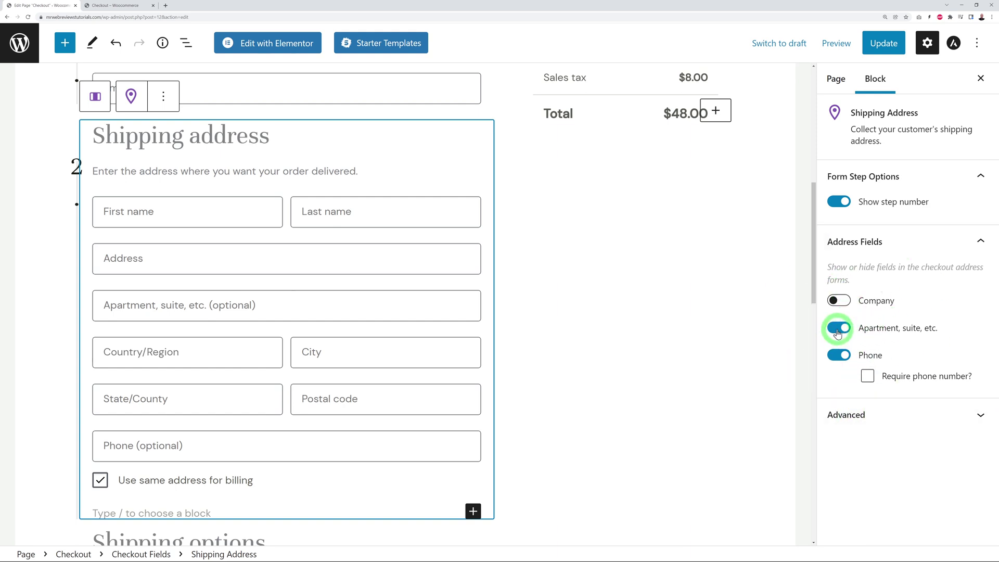
click(838, 329)
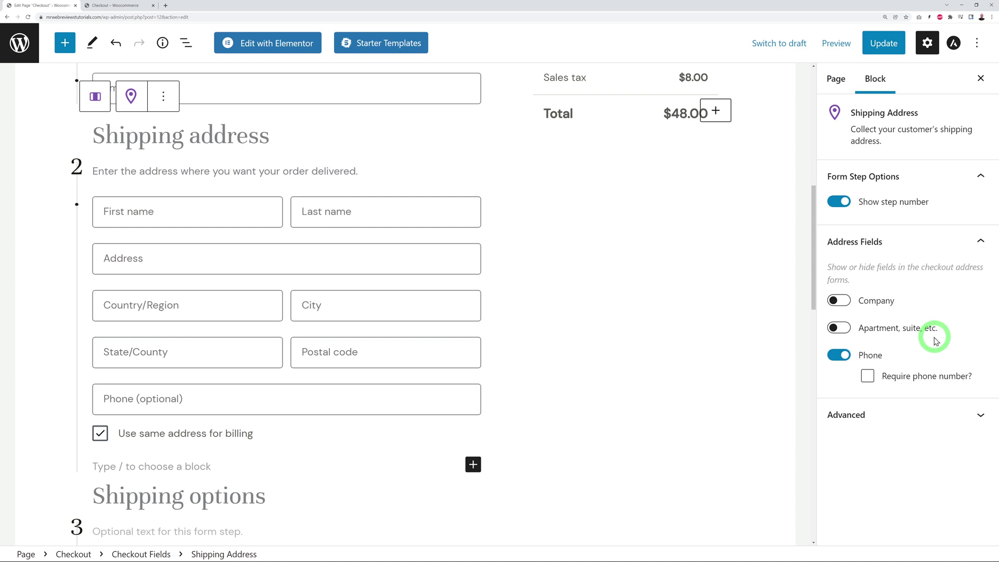
click(843, 356)
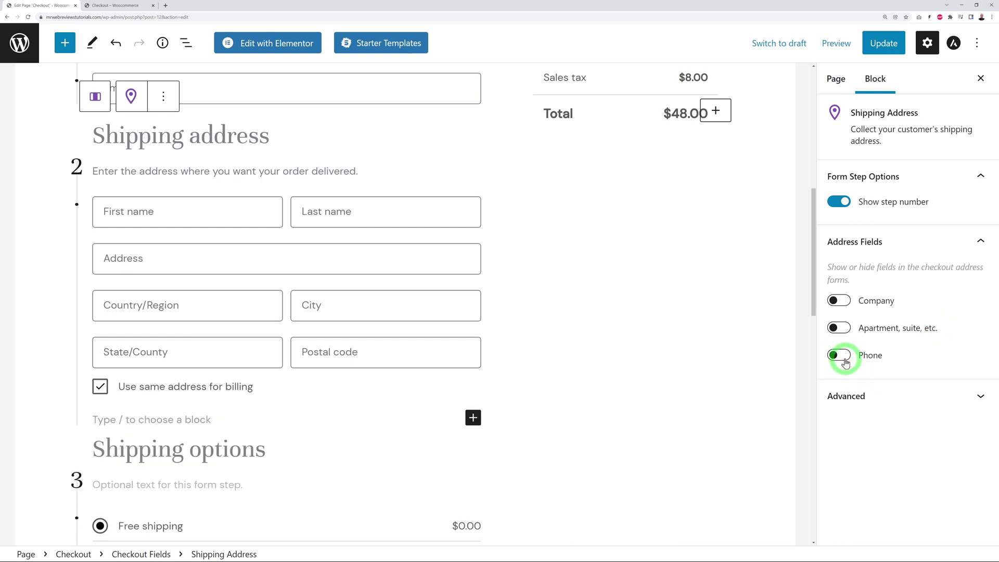
Try the Company and Phone toggles again, ending with Company, Apartment and Phone hidden.
click(207, 131)
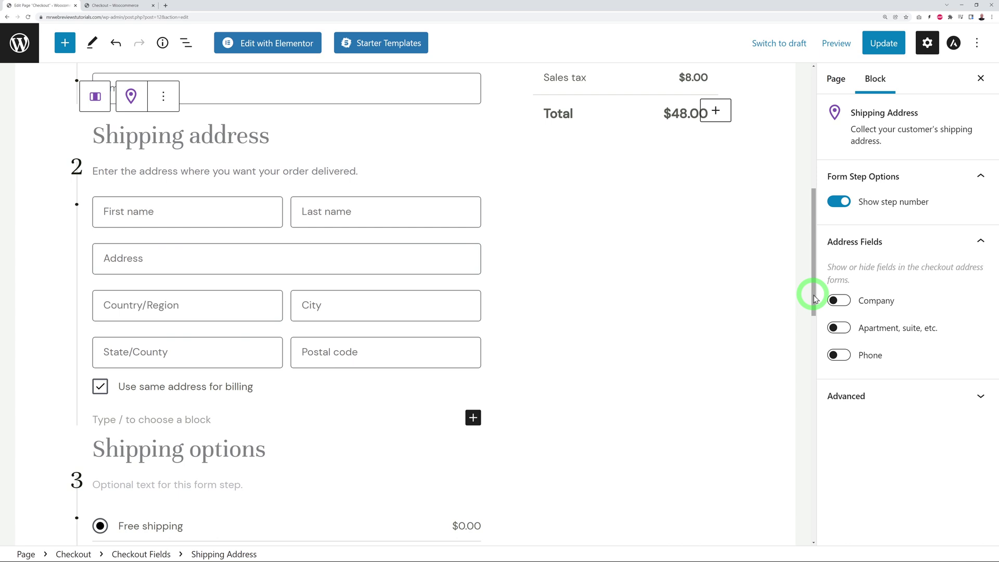
click(840, 302)
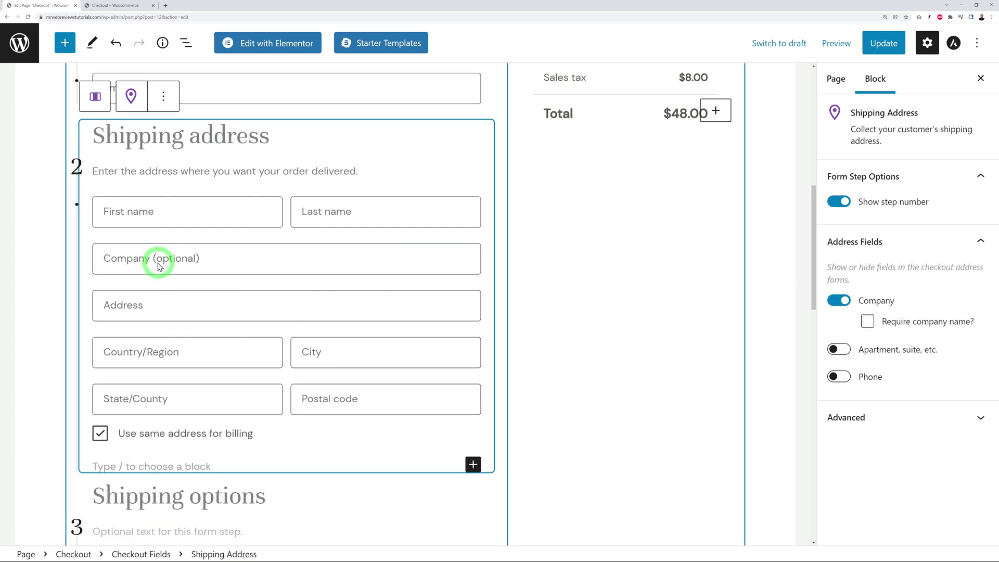
click(855, 305)
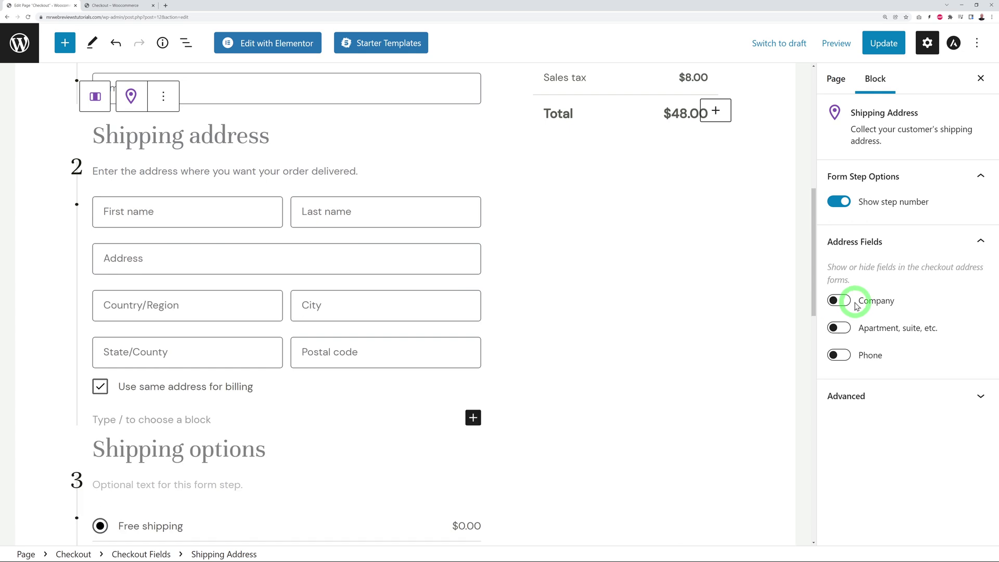
click(843, 356)
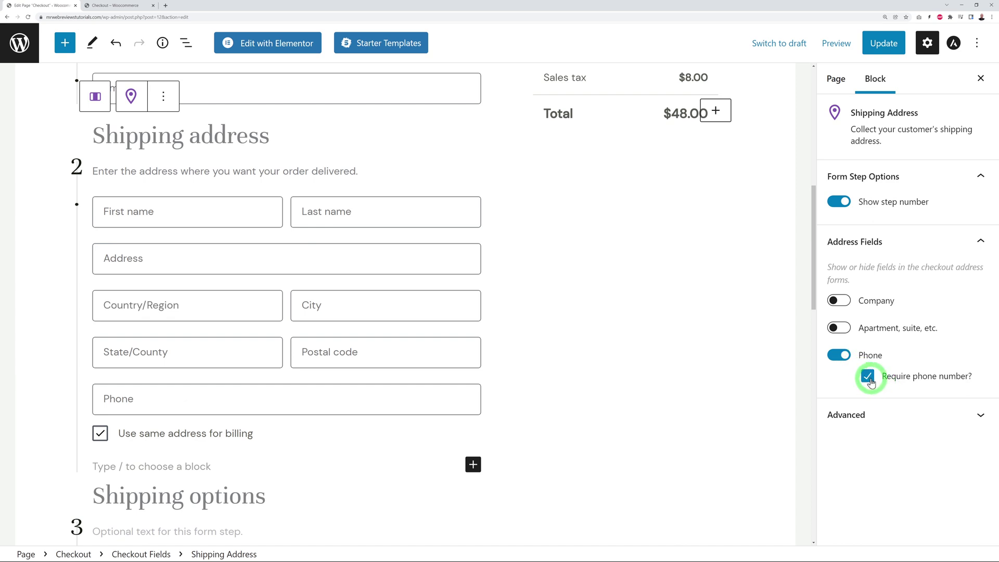
click(869, 377)
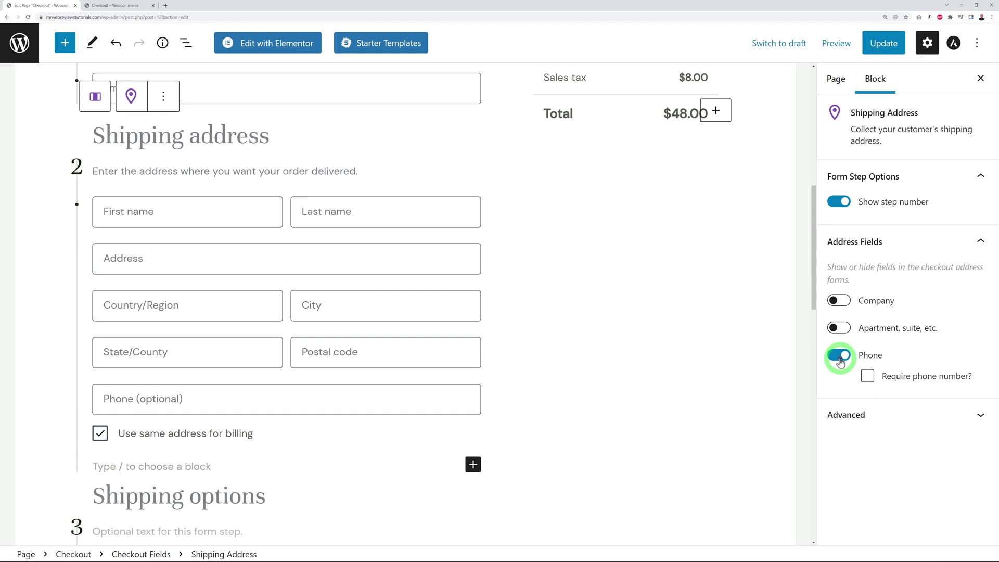
click(839, 355)
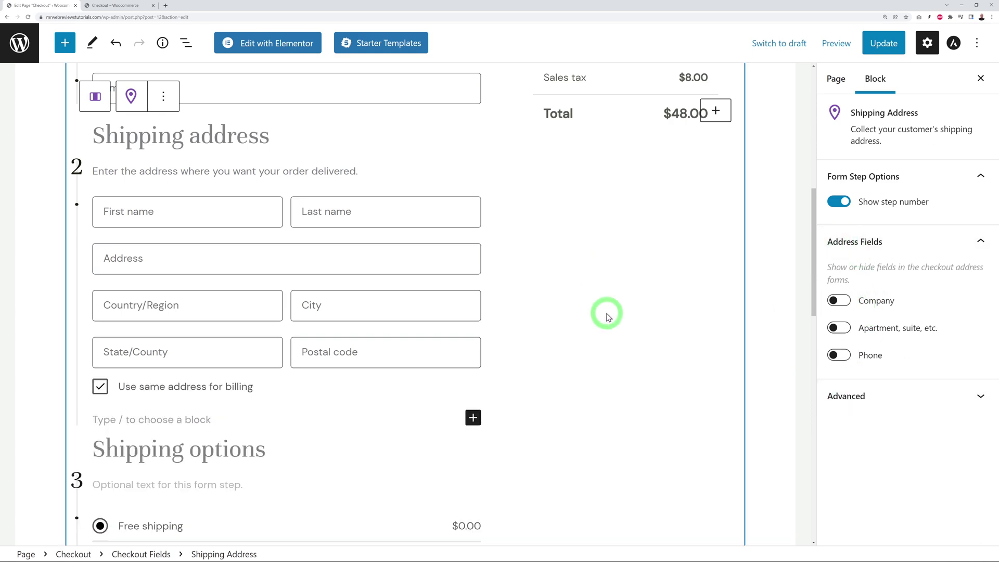
scroll(616, 319, up, 5)
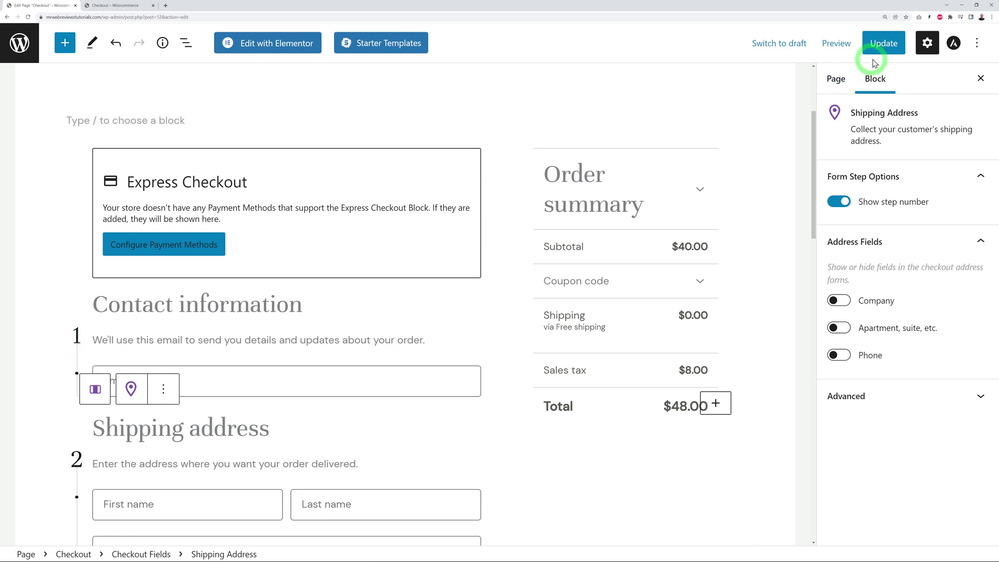
Update the Checkout page and reload the live checkout showing $9.99 shipping and $214.89 total.
click(883, 45)
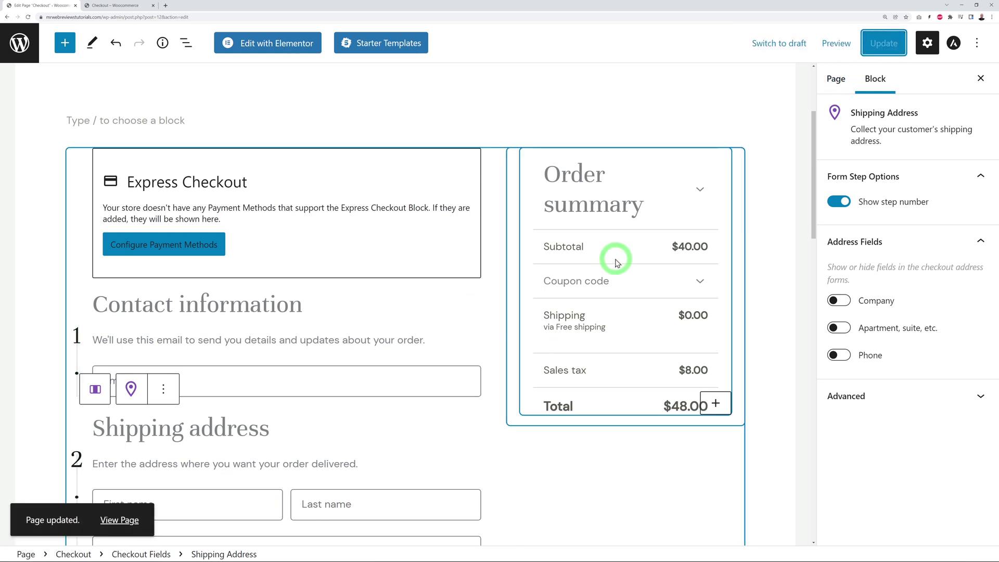
click(132, 6)
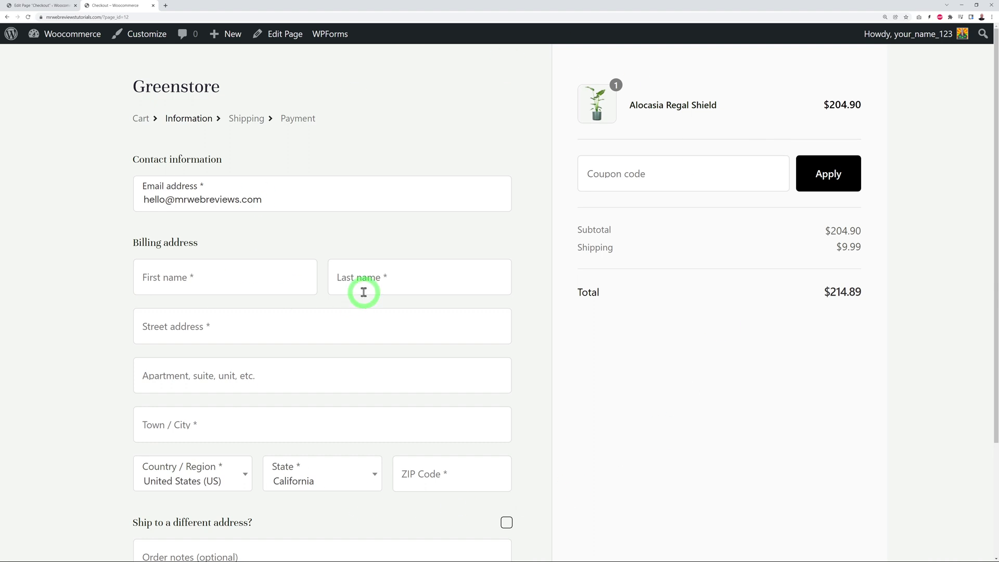
click(27, 17)
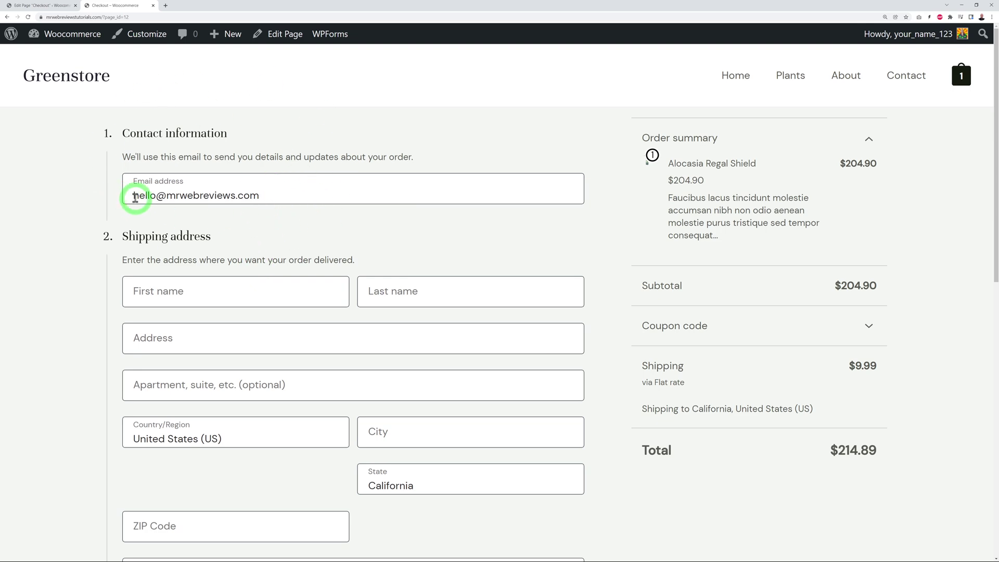
scroll(621, 283, down, 1)
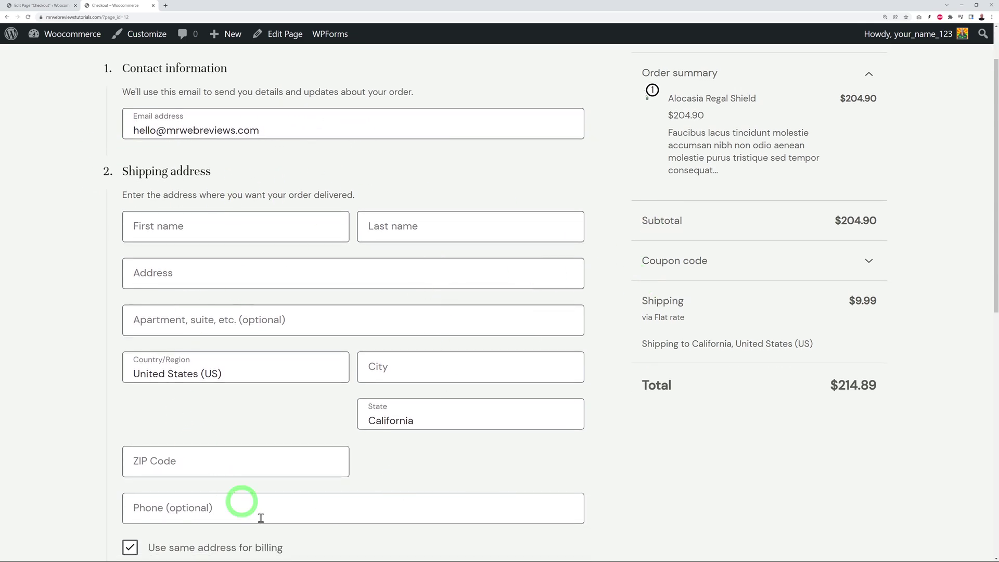
scroll(419, 370, down, 6)
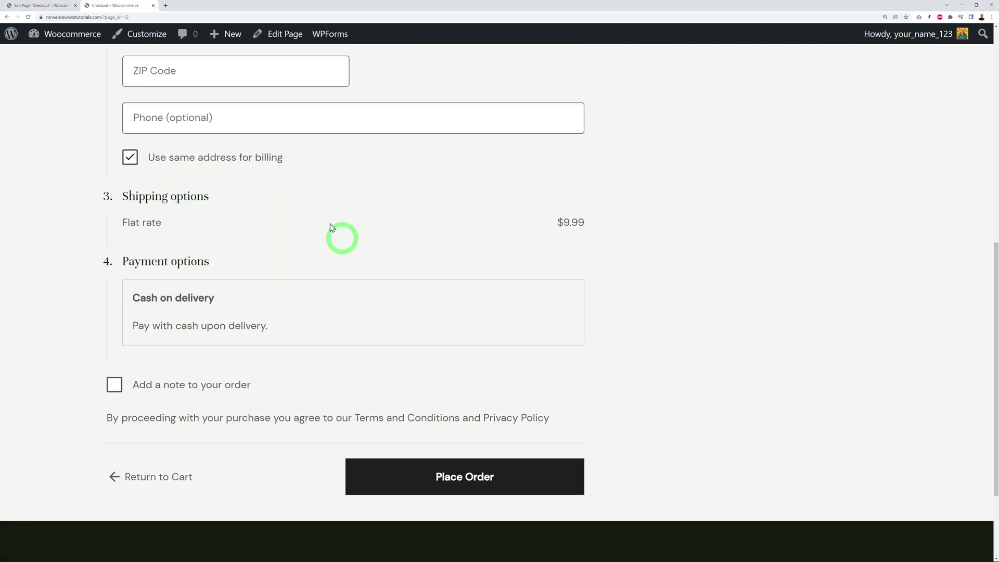
scroll(682, 428, up, 7)
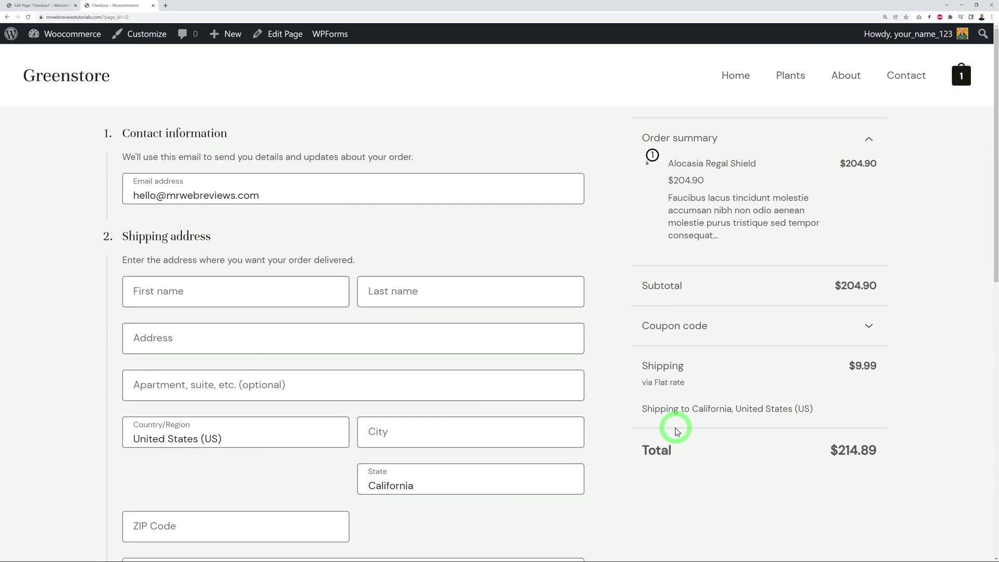